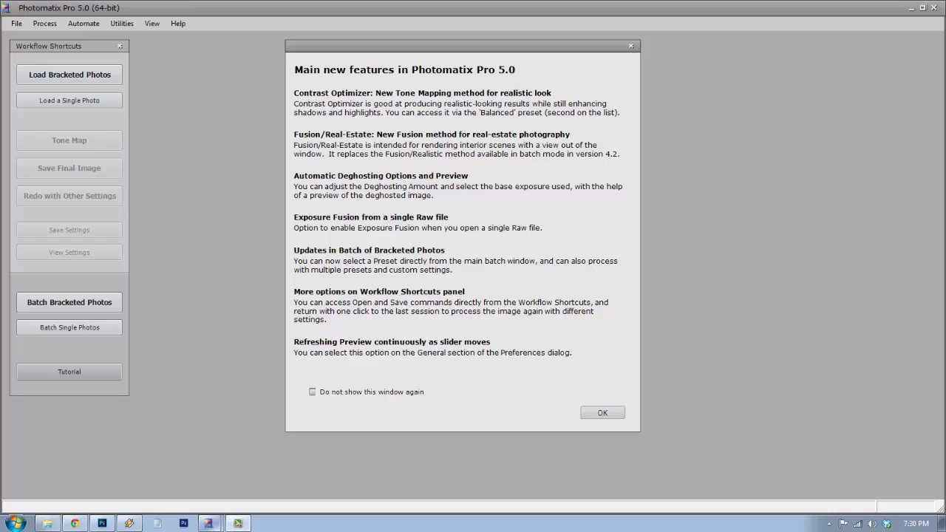
Dismiss the new-features window and load the bracketed photos IMG_3806.CR2 through IMG_3810.CR2.
left_click(604, 413)
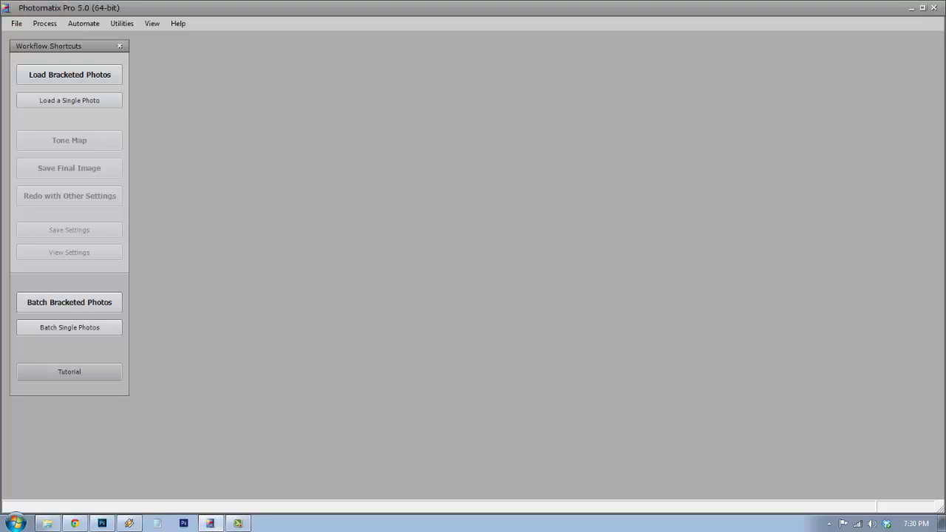
left_click_drag(508, 220, 506, 219)
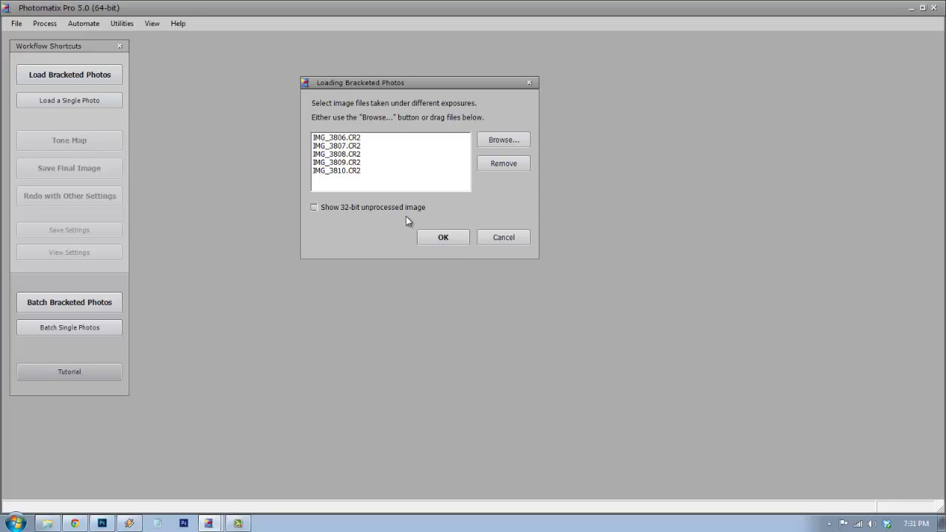
left_click(456, 239)
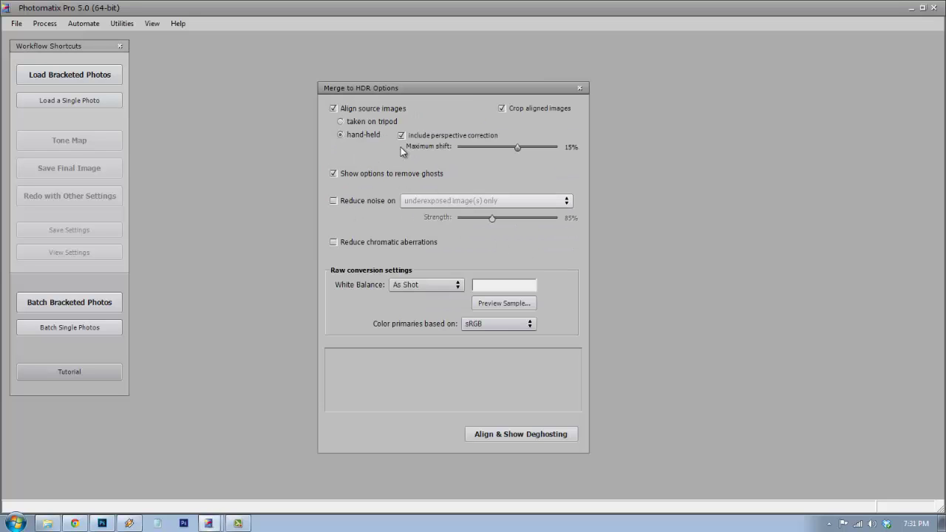
Align the bracketed photos as hand-held shots with the ghost-removal options enabled, opening the deghosting options.
mouse_move(375, 121)
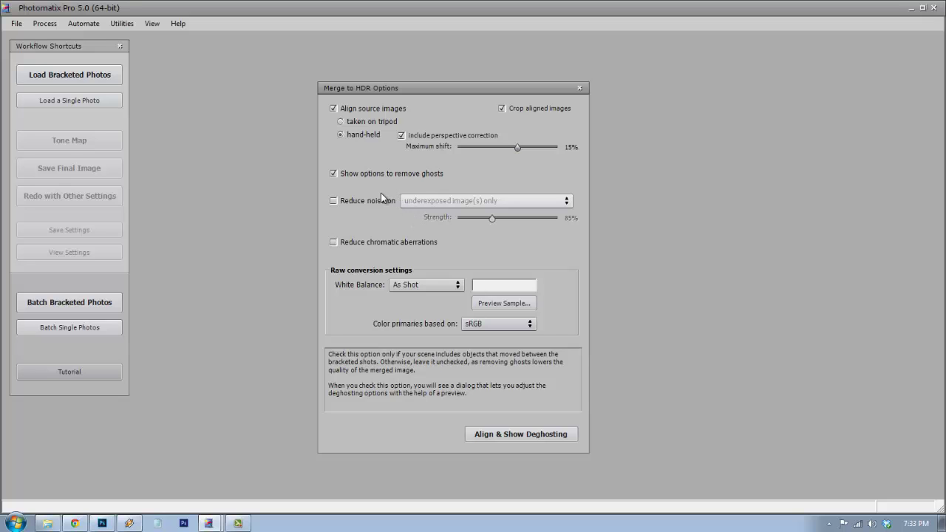
mouse_move(381, 193)
mouse_move(373, 177)
left_click(344, 178)
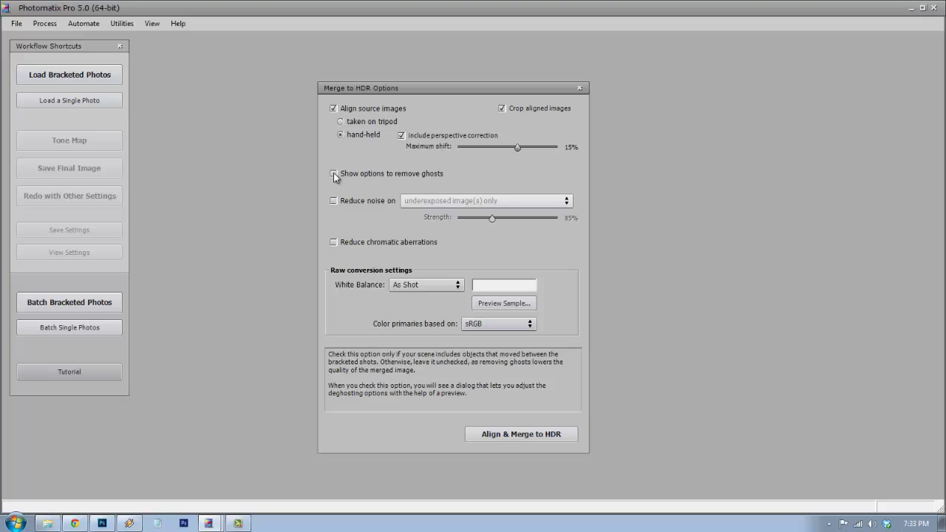
left_click(333, 174)
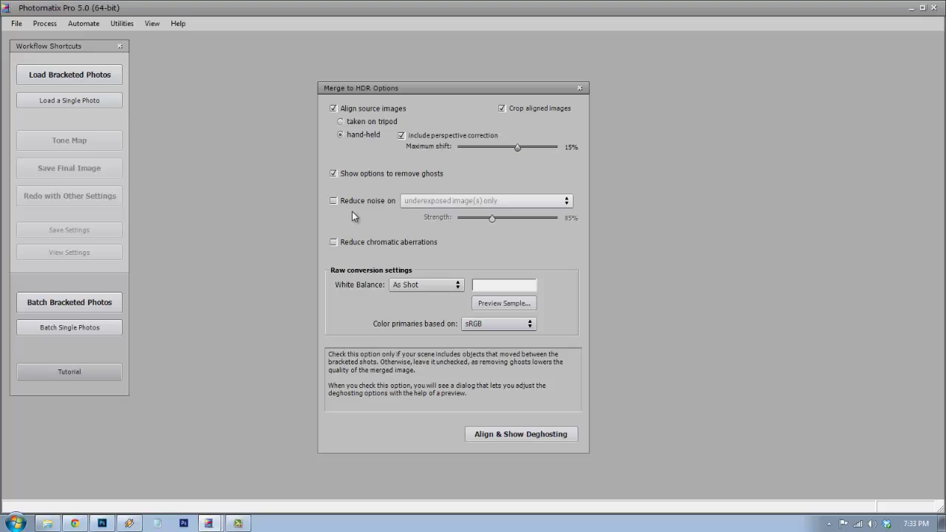
left_click(500, 438)
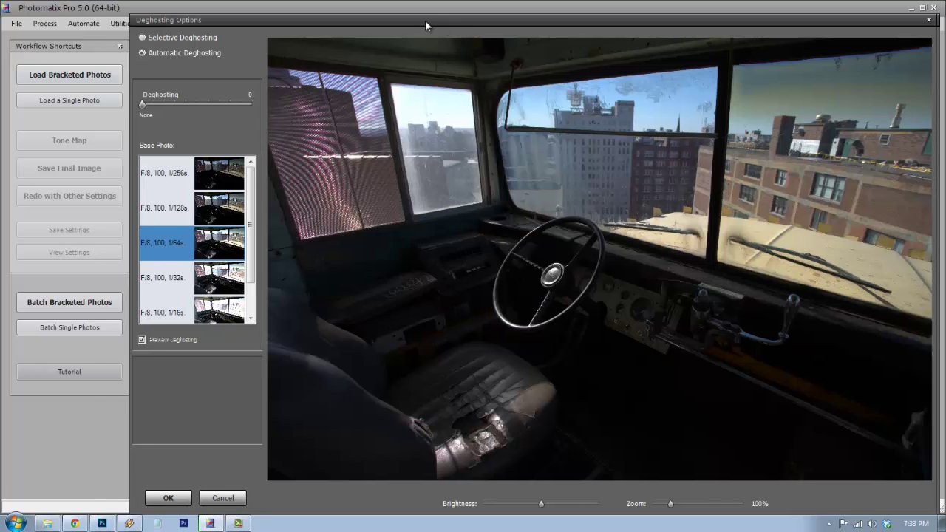
Use Selective Deghosting to outline the rooftops and chimney behind the windshield as a ghosted region.
left_click_drag(425, 20, 382, 21)
left_click(163, 39)
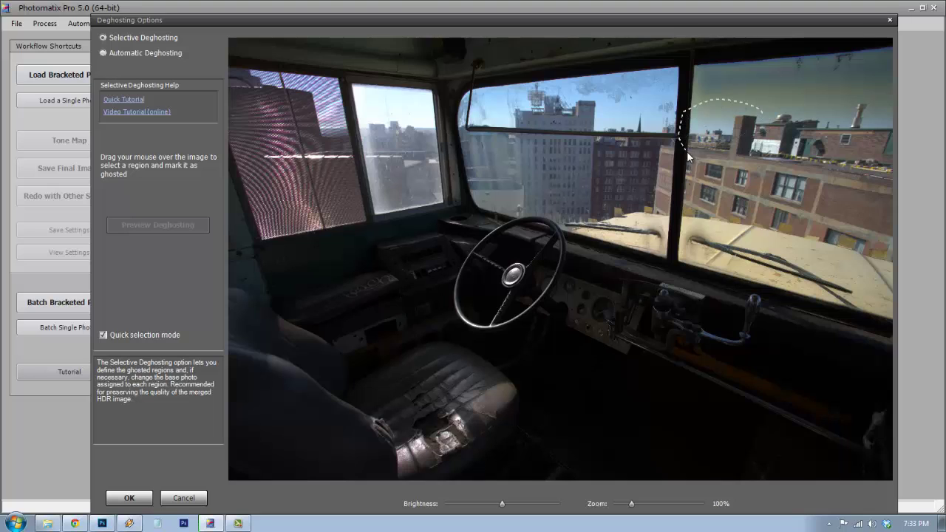
mouse_move(686, 151)
left_mouse_down()
mouse_move(715, 176)
mouse_move(776, 178)
mouse_move(817, 168)
mouse_move(823, 128)
left_mouse_up()
left_click_drag(760, 100, 738, 103)
right_click(745, 137)
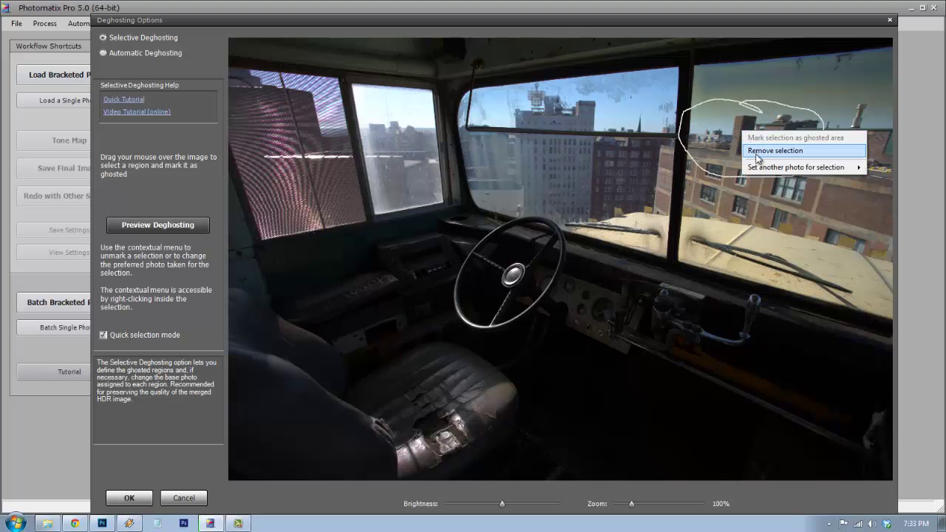
left_click(296, 234)
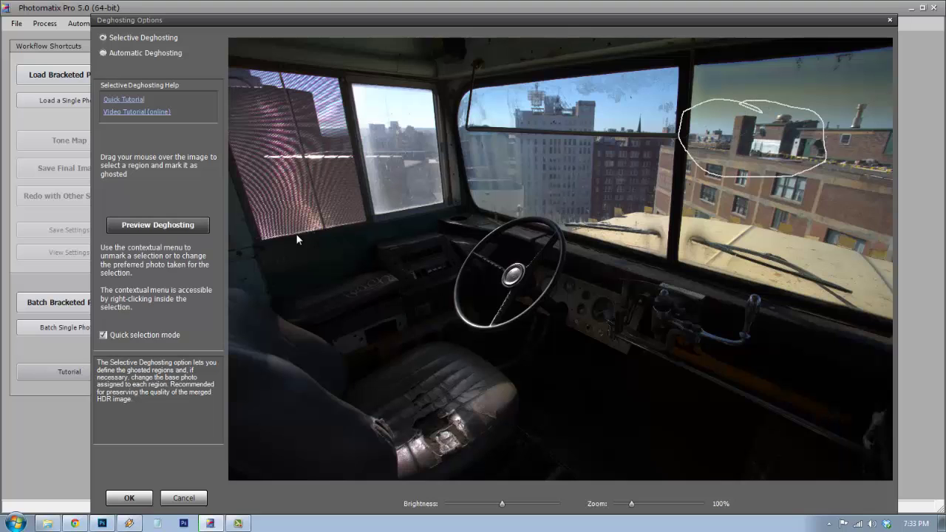
Preview the deghosting of the outlined rooftops, return to selection mode and remove that selection.
left_click(152, 225)
left_click(152, 224)
left_click(153, 225)
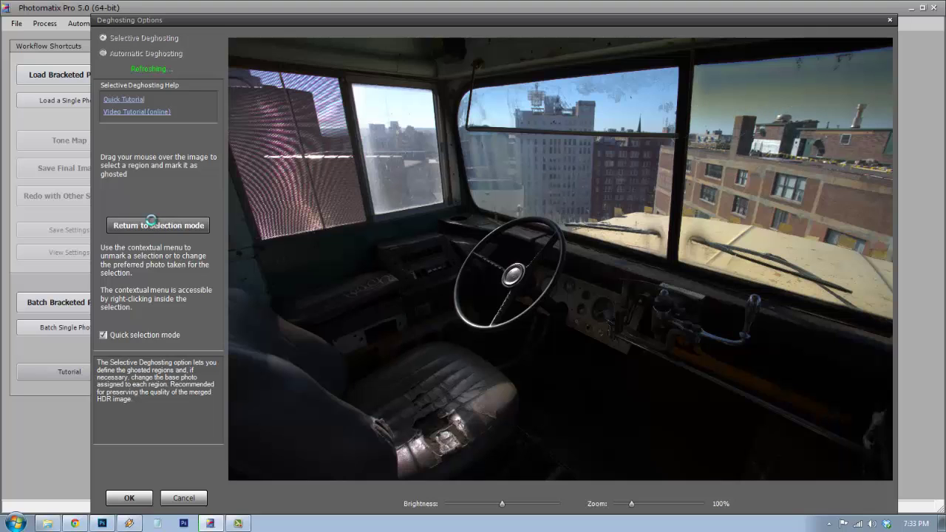
left_click(151, 220)
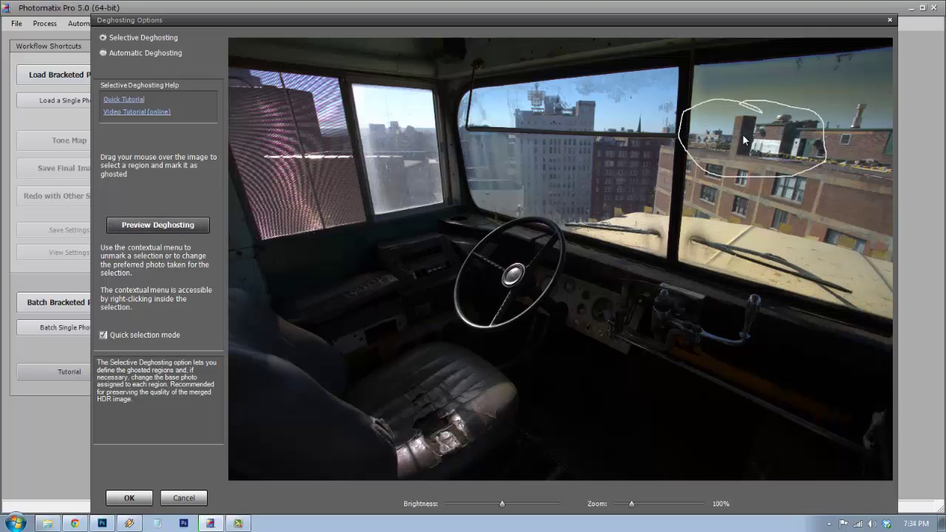
right_click(743, 139)
left_click(759, 155)
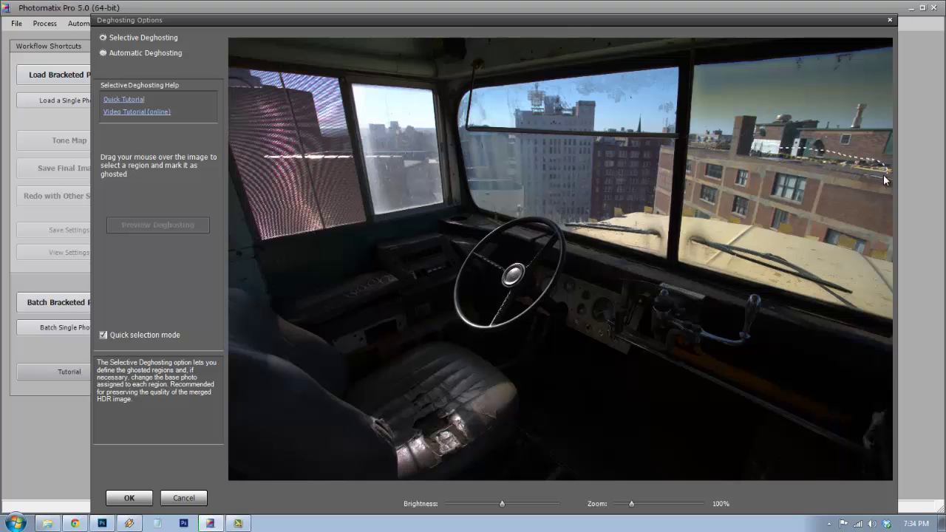
Outline a narrow strip along the brick building's roof edge as ghosted, preview the deghosting and return to selection mode.
left_click_drag(756, 151, 752, 149)
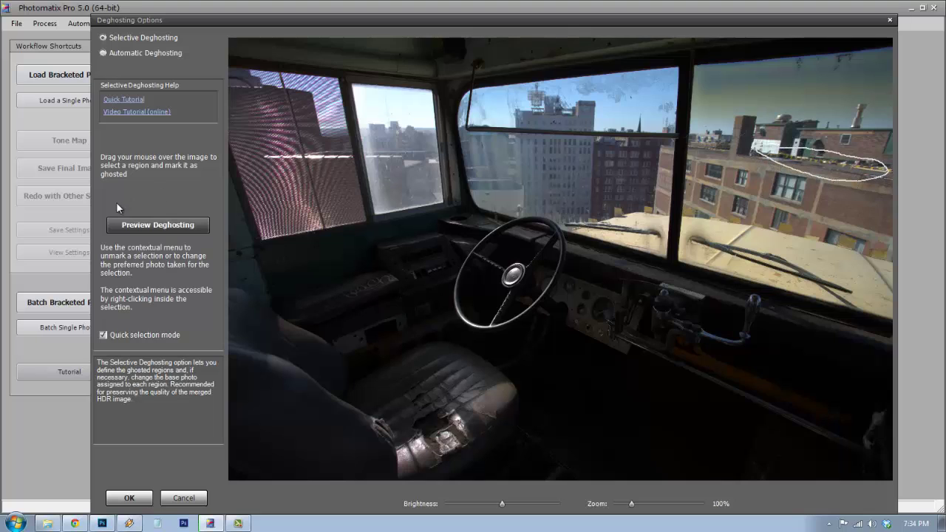
left_click(133, 226)
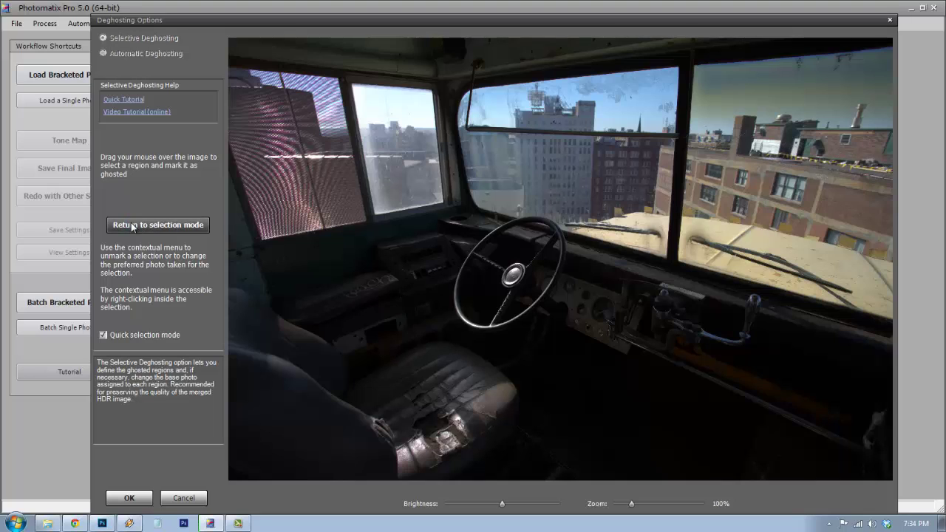
left_click(133, 226)
left_click(133, 225)
left_click(148, 226)
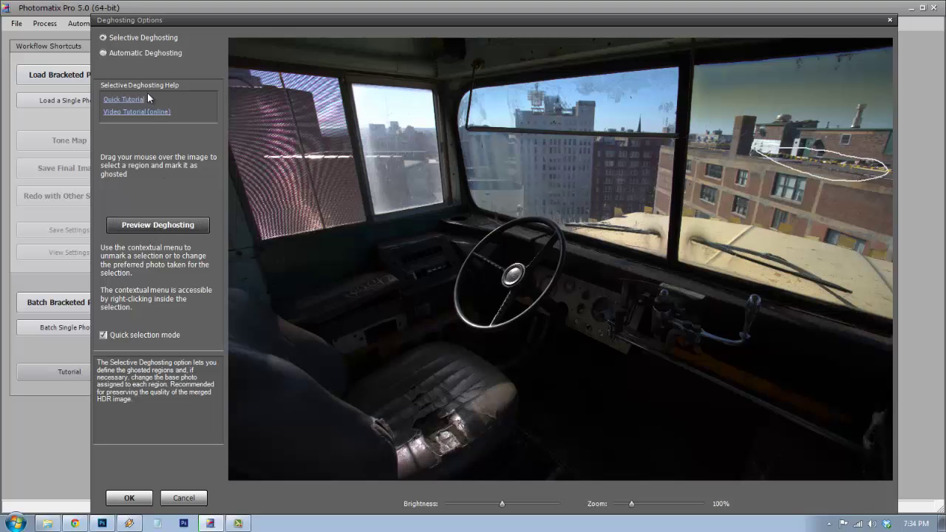
Switch to Automatic Deghosting with the amount at 43 and inspect the brick building and vehicle hood up close.
left_click(104, 52)
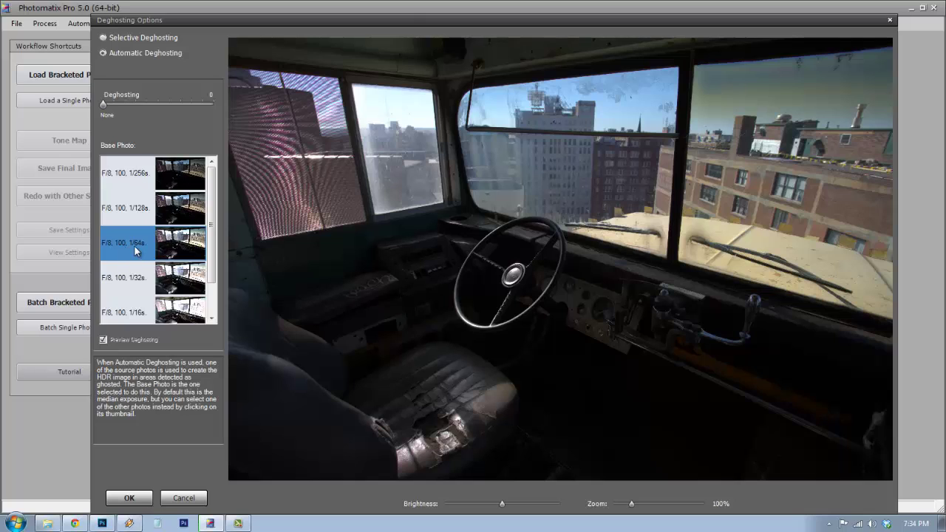
mouse_move(105, 105)
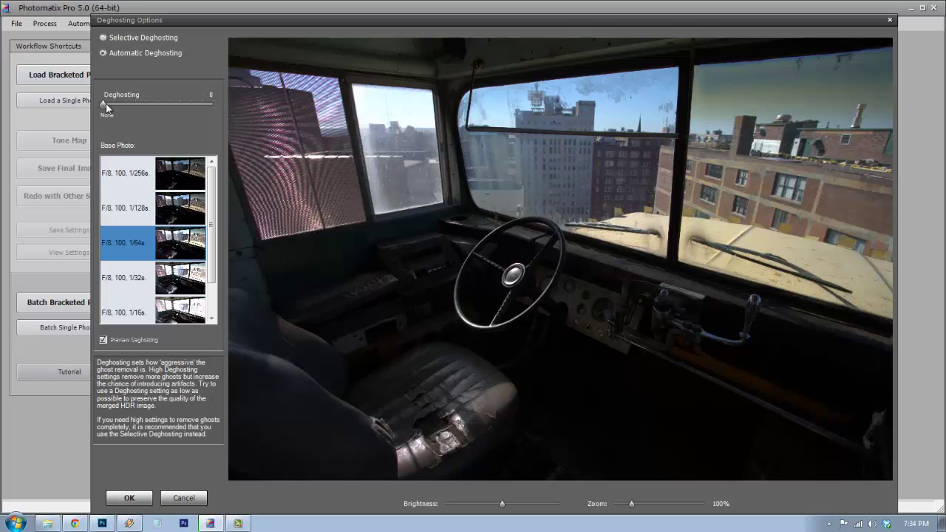
left_click_drag(140, 104, 152, 105)
left_click_drag(636, 508, 690, 508)
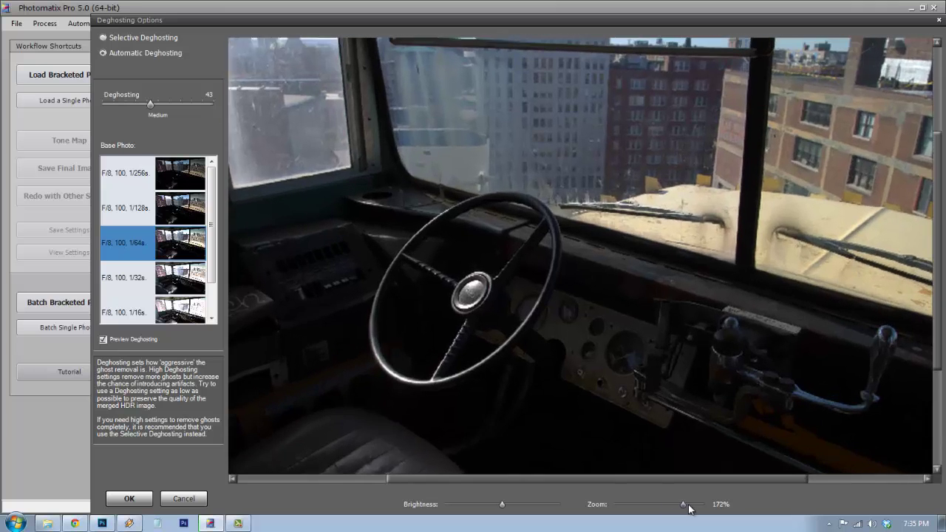
left_click_drag(662, 476, 784, 476)
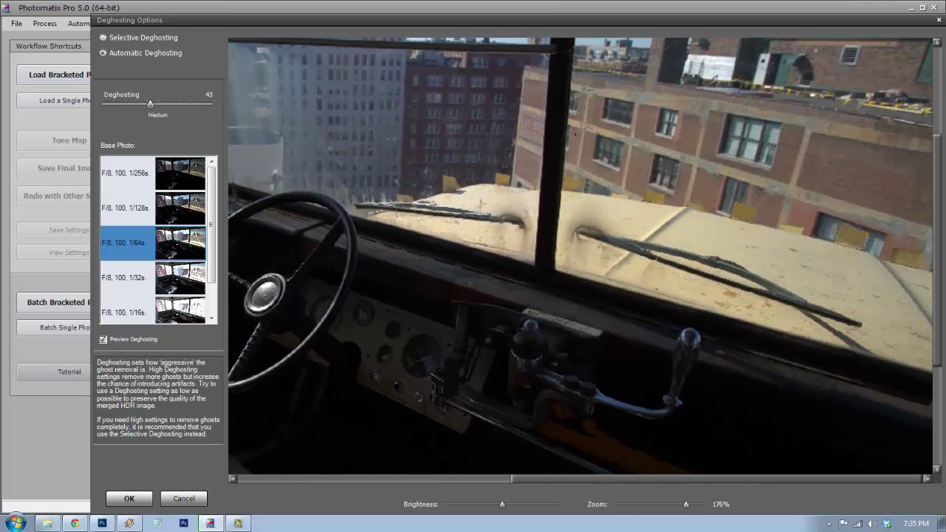
Compare the result without deghosting, set the automatic deghosting amount to 69 and merge the photos.
mouse_move(152, 105)
left_mouse_down()
mouse_move(191, 103)
mouse_move(164, 104)
left_mouse_up()
left_click_drag(164, 104, 106, 103)
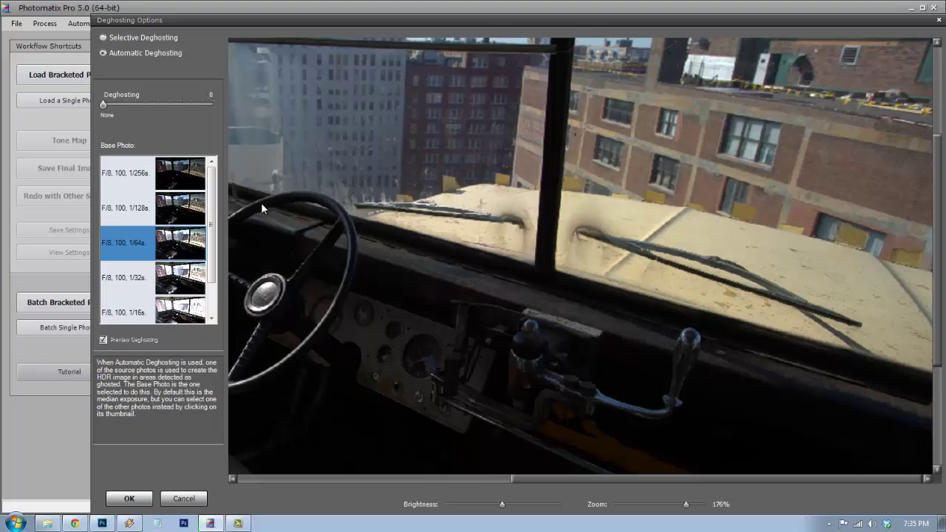
mouse_move(111, 108)
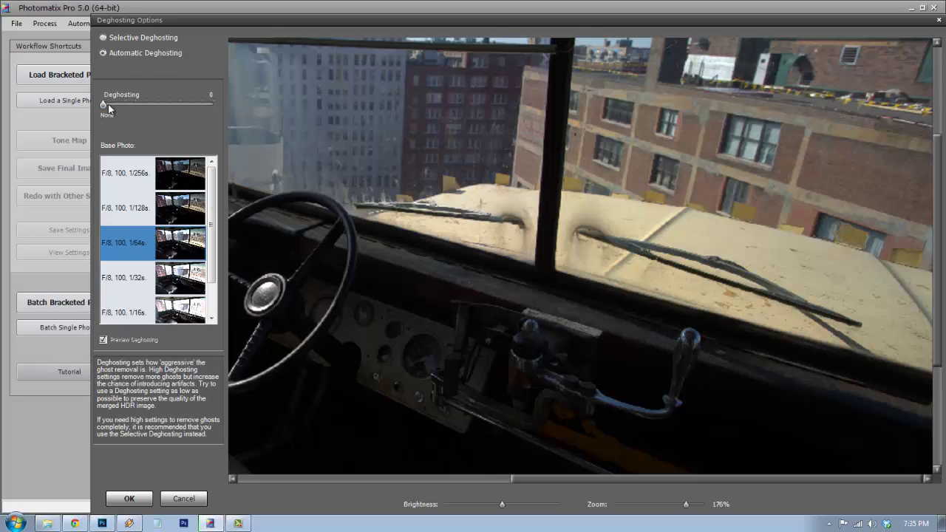
left_click(158, 104)
left_click_drag(158, 106, 179, 105)
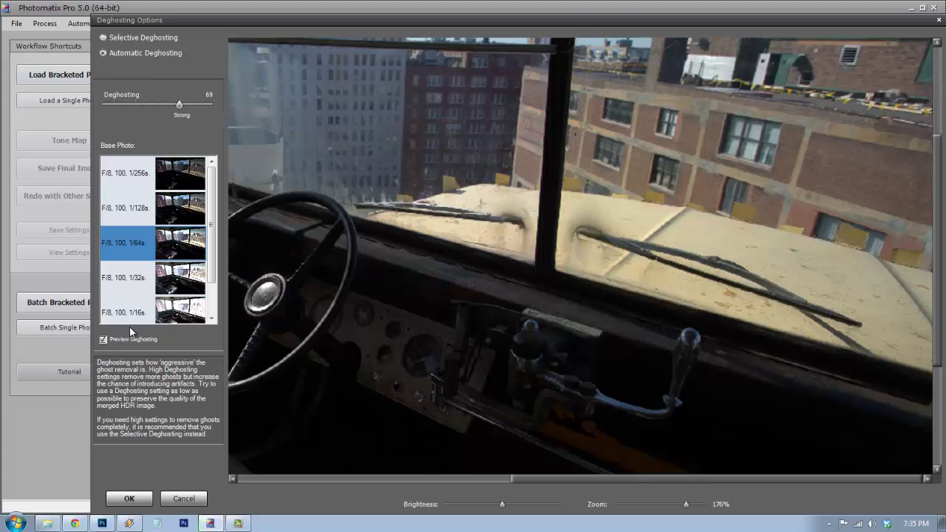
left_click(127, 499)
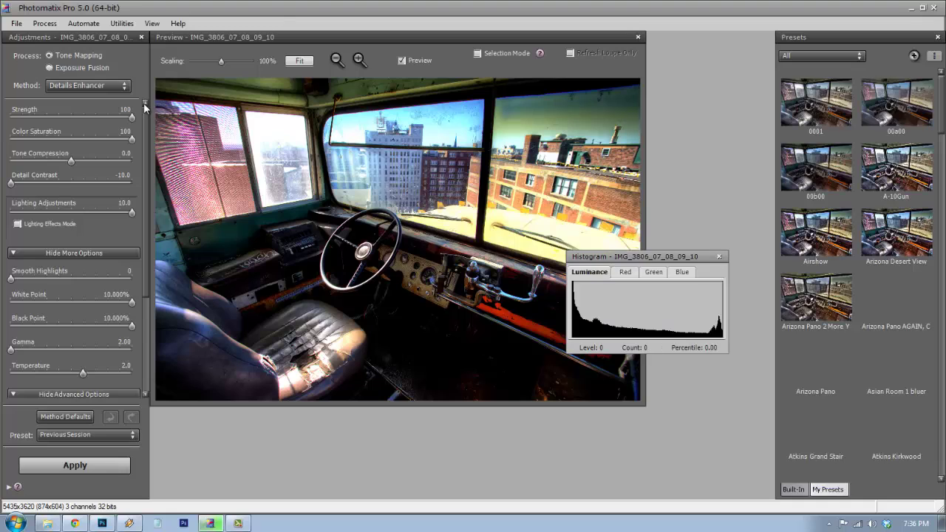
Close the histogram and reset the Details Enhancer adjustments to the method defaults.
left_click(120, 85)
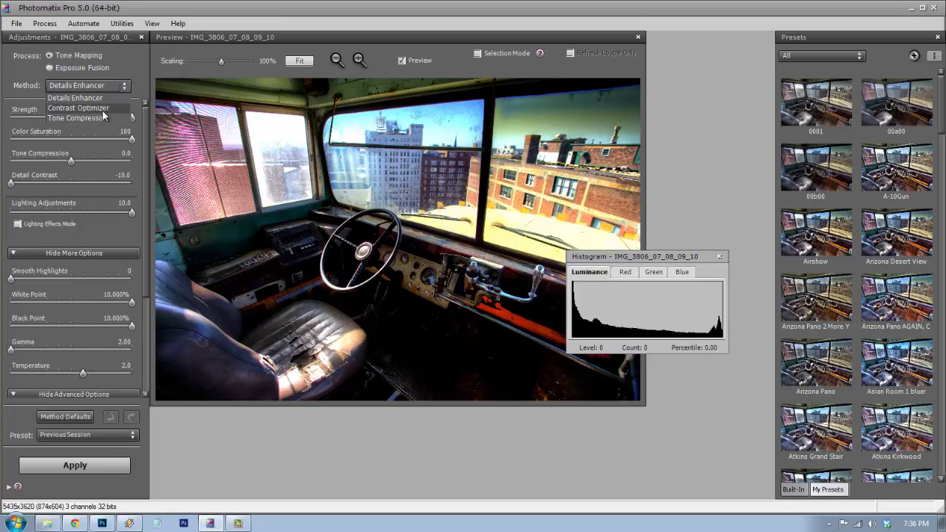
left_click(720, 260)
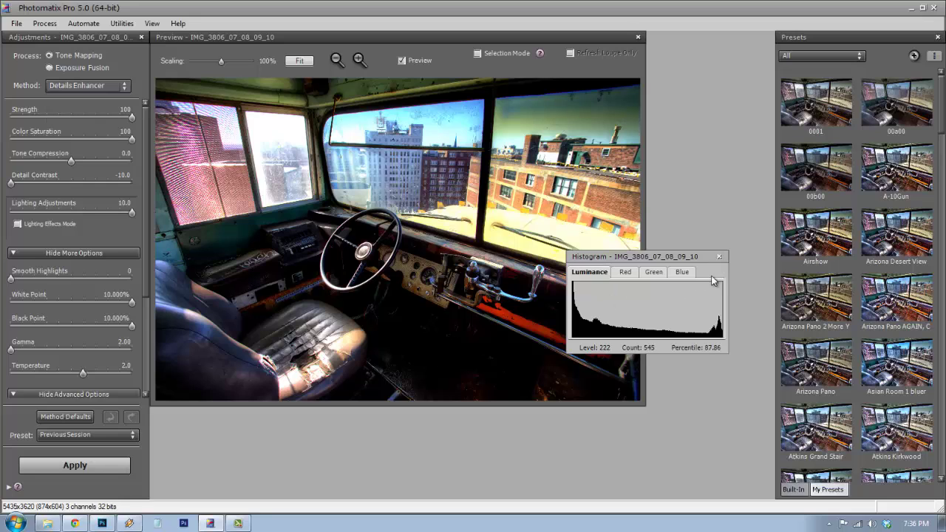
left_click(718, 256)
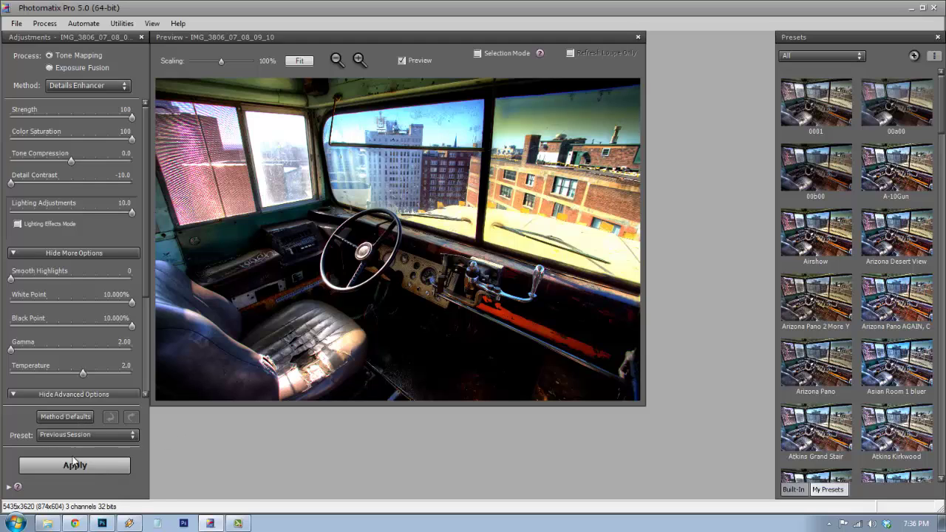
left_click(74, 417)
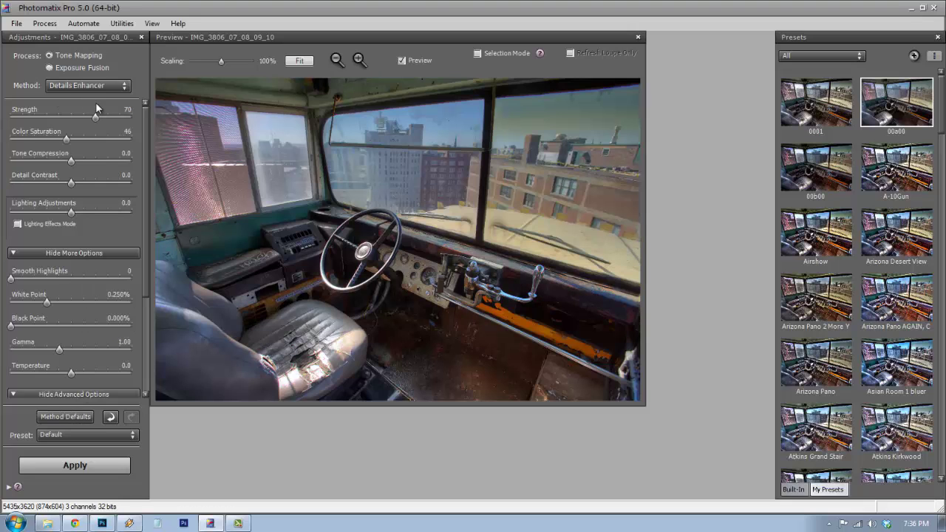
Examine the General and Performance preferences, including the preview refresh and tone mapping start settings, and close them.
left_click(152, 24)
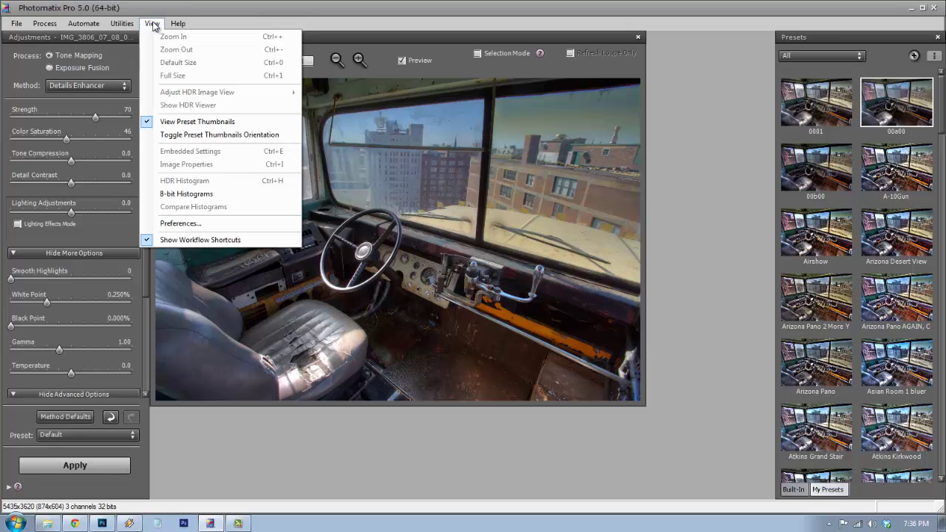
left_click(170, 226)
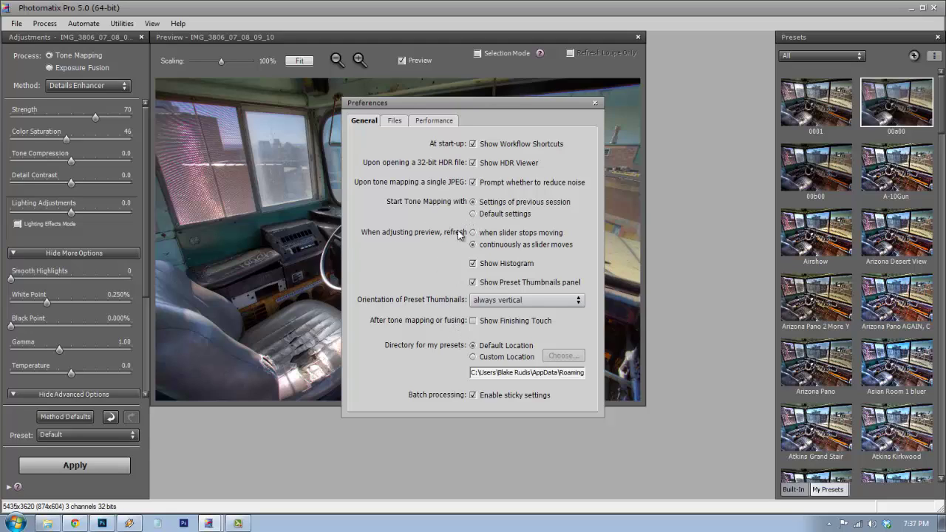
left_click(427, 123)
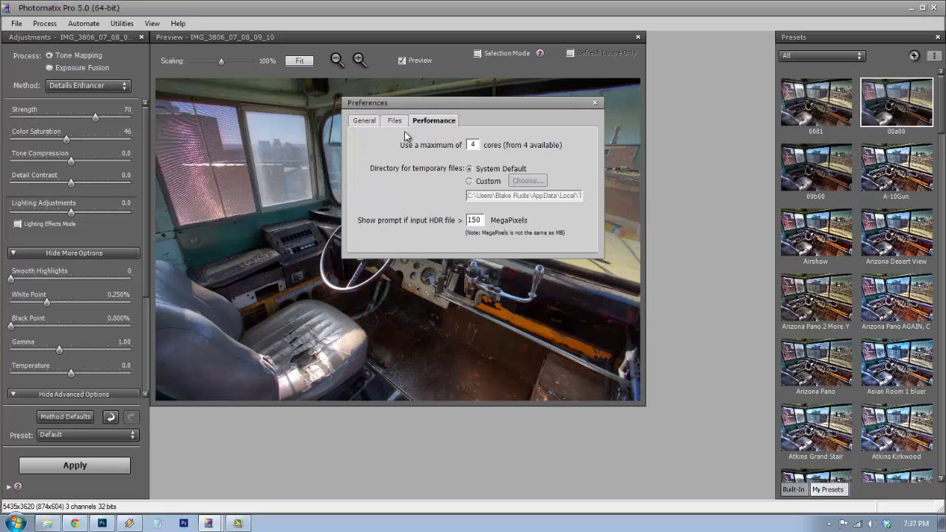
left_click(362, 121)
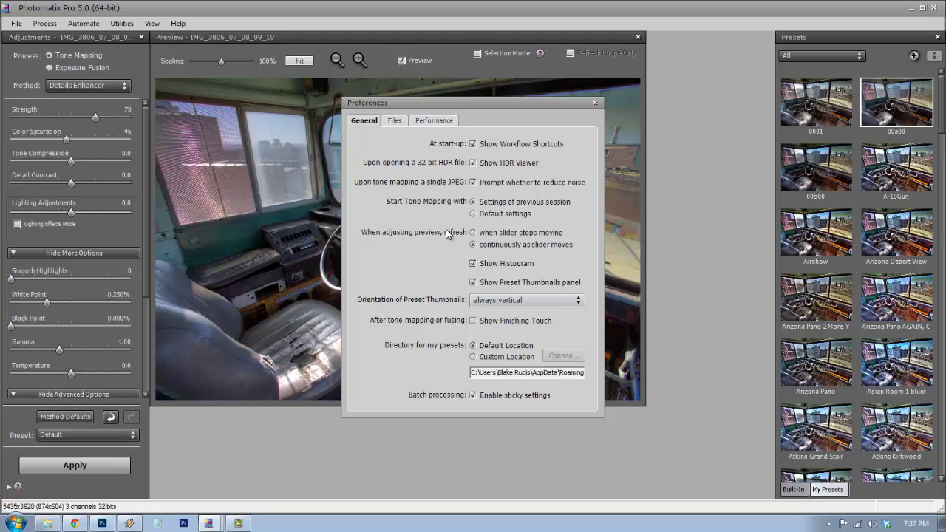
left_click(595, 103)
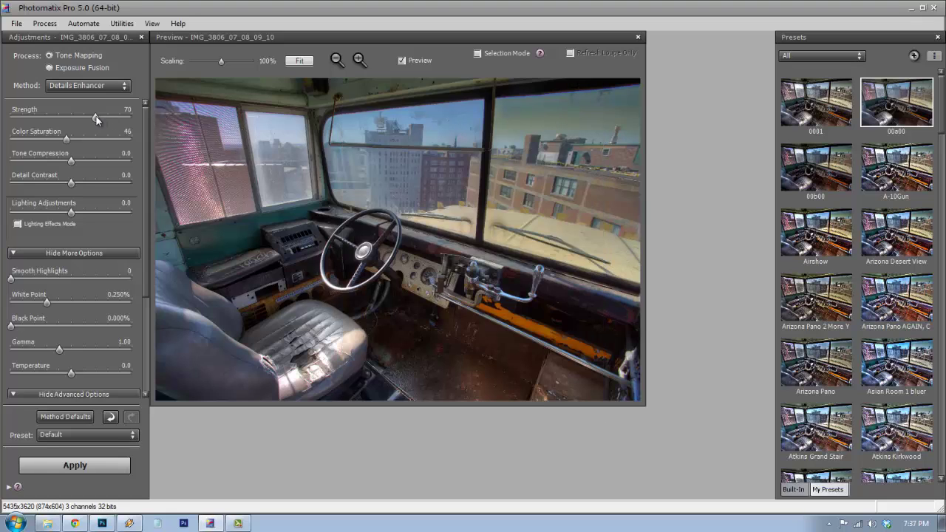
Set the tone mapping Strength to 100 and fit the preview image to the available space.
left_click_drag(96, 118, 131, 119)
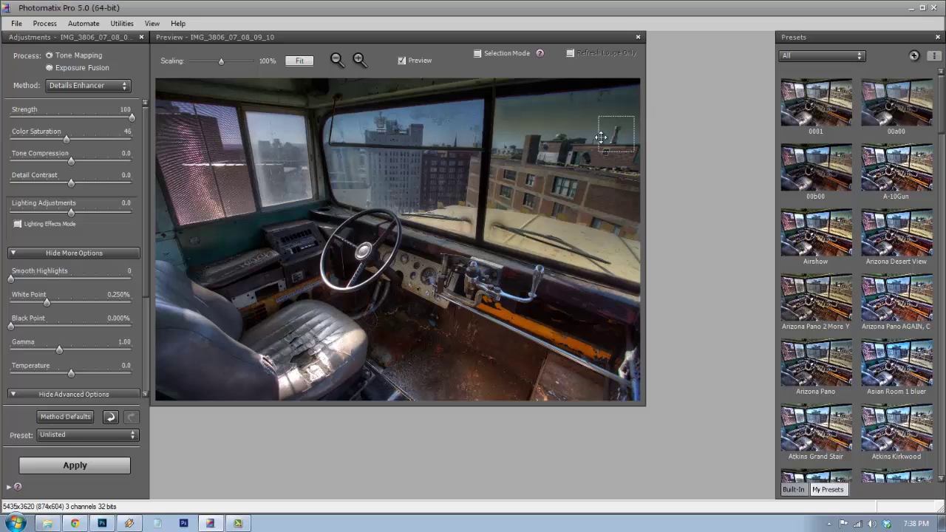
left_click(297, 62)
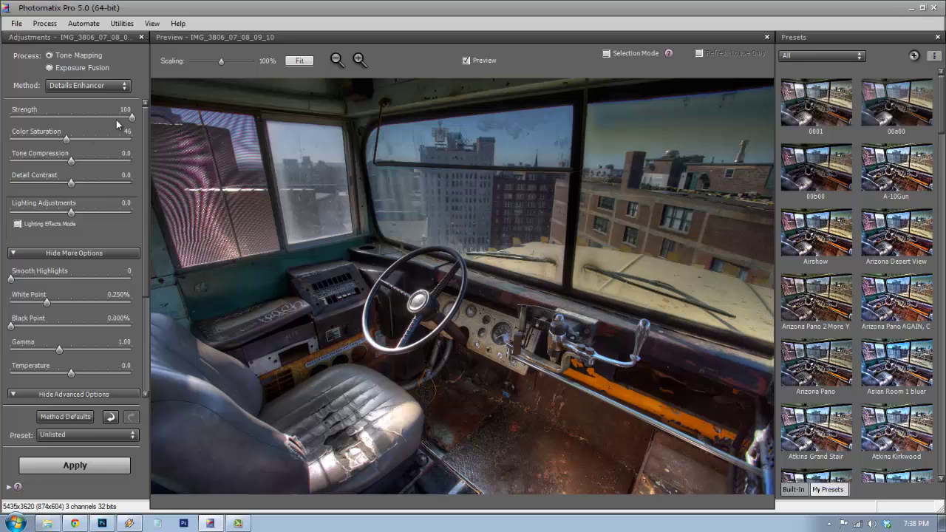
Try a Color Saturation of 49 and then the Airshow preset on the image.
left_click(83, 141)
left_click_drag(83, 143, 73, 145)
left_click_drag(72, 139, 73, 139)
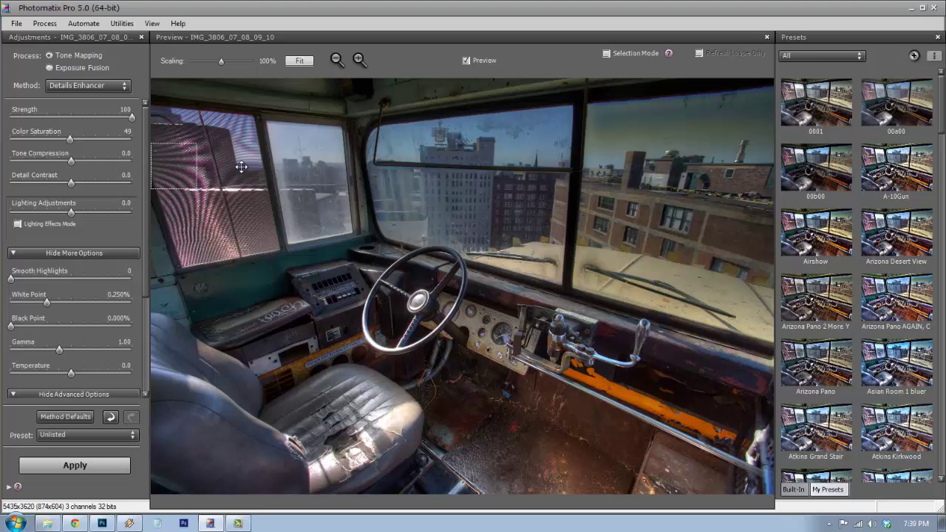
left_click(815, 221)
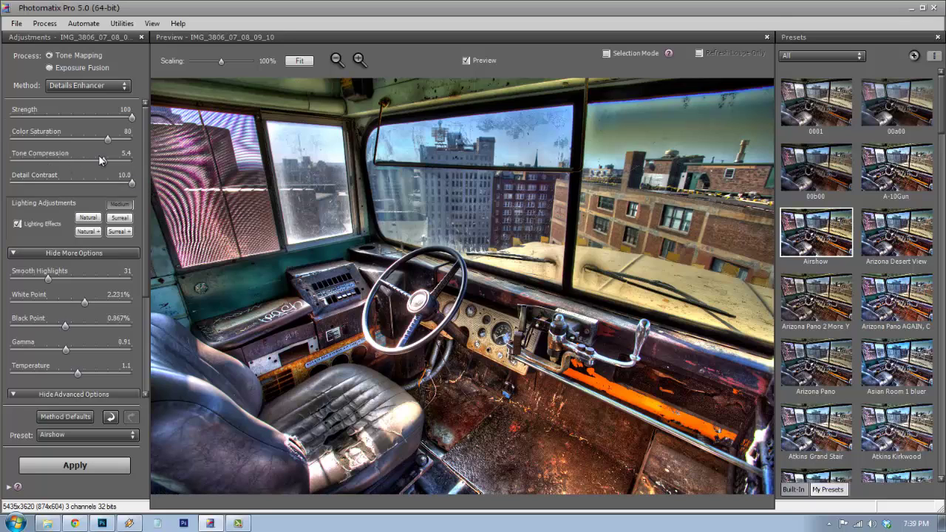
Reset the adjustments to the method defaults and set Color Saturation to 50, Tone Compression to 10.0 and Detail Contrast to 10.0.
left_click(64, 416)
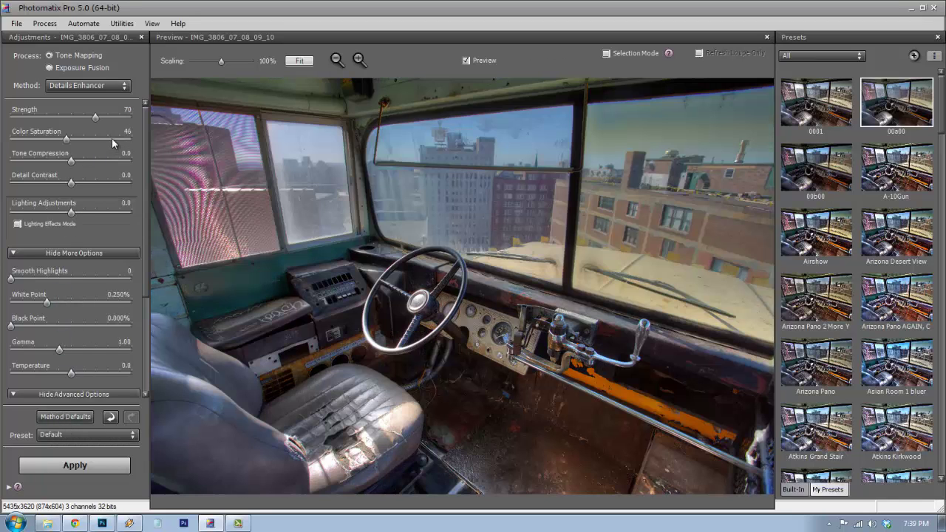
left_click(72, 139)
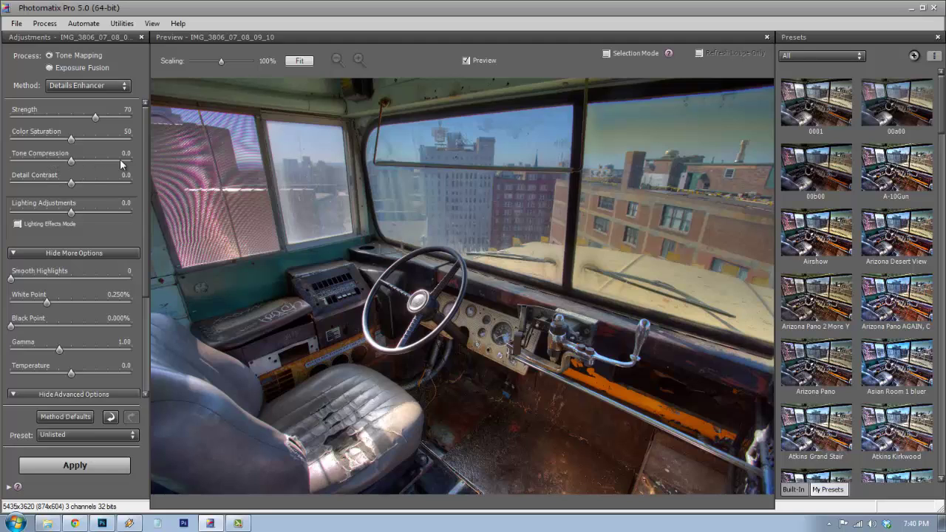
left_click_drag(132, 159, 136, 162)
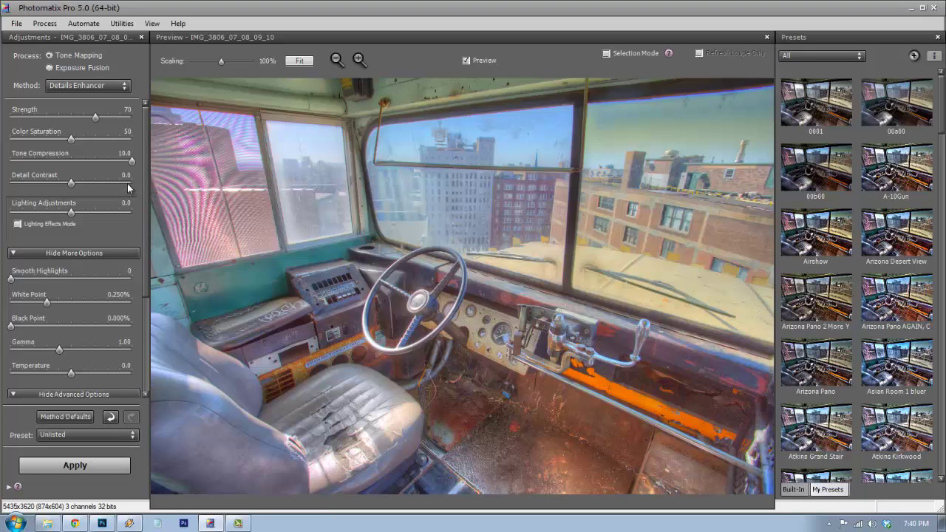
left_click(128, 188)
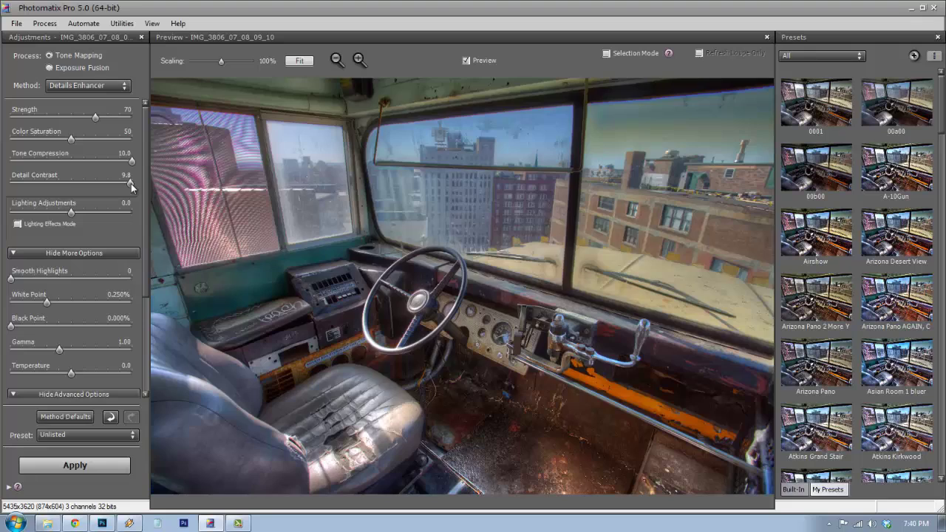
Compare Lighting Adjustments at -5.9 and 5.9, and set the value to 4.4.
left_click_drag(71, 213, 70, 213)
key("Left")
key("Left")
key("Left")
key("Left")
key("Left")
key("Left")
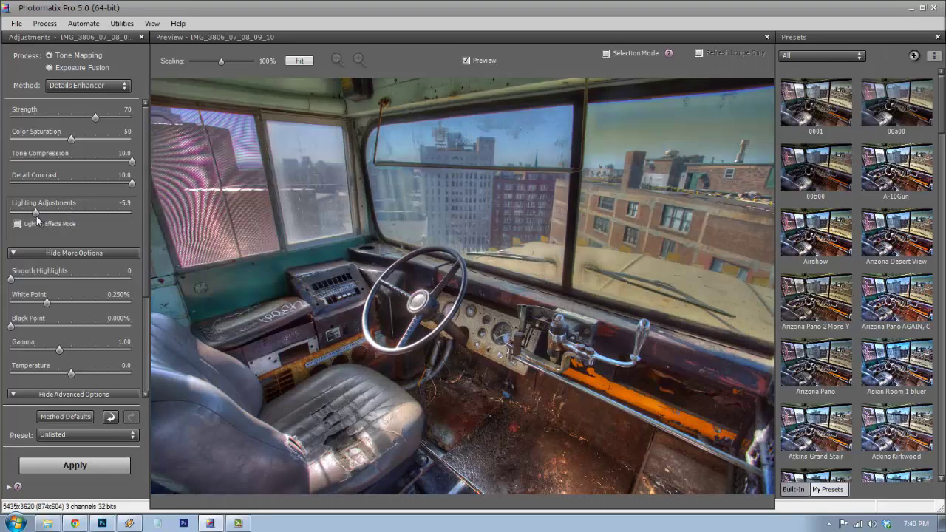
left_click(107, 212)
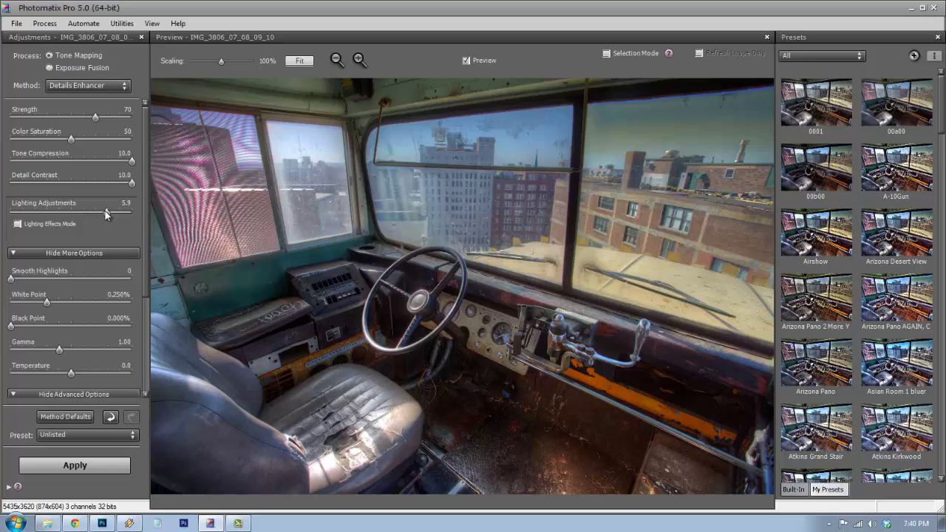
left_click_drag(105, 212, 98, 212)
key("Left")
key("Left")
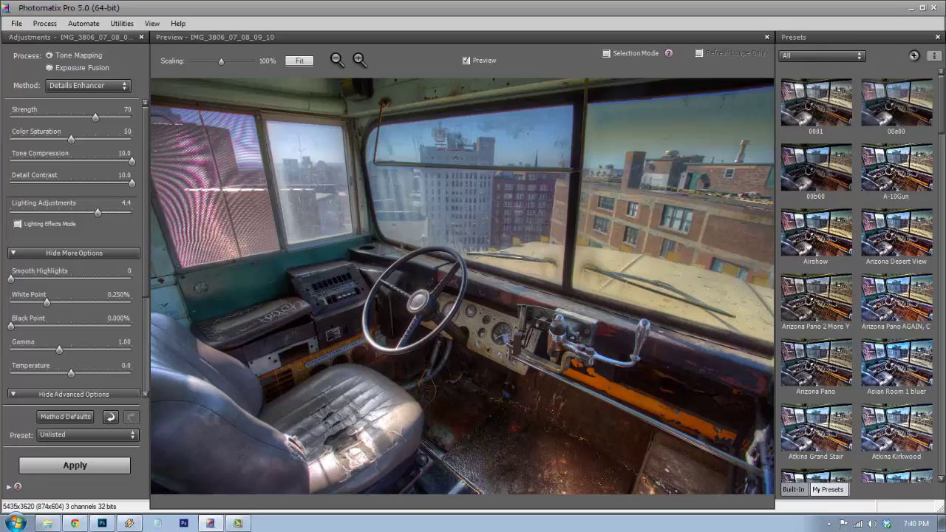
Switch to the source photo folder, examine the bracketed shots starting at IMG_3760 and IMG_3806, and close the folder window.
key("alt+Tab")
left_click_drag(934, 10, 220, 73)
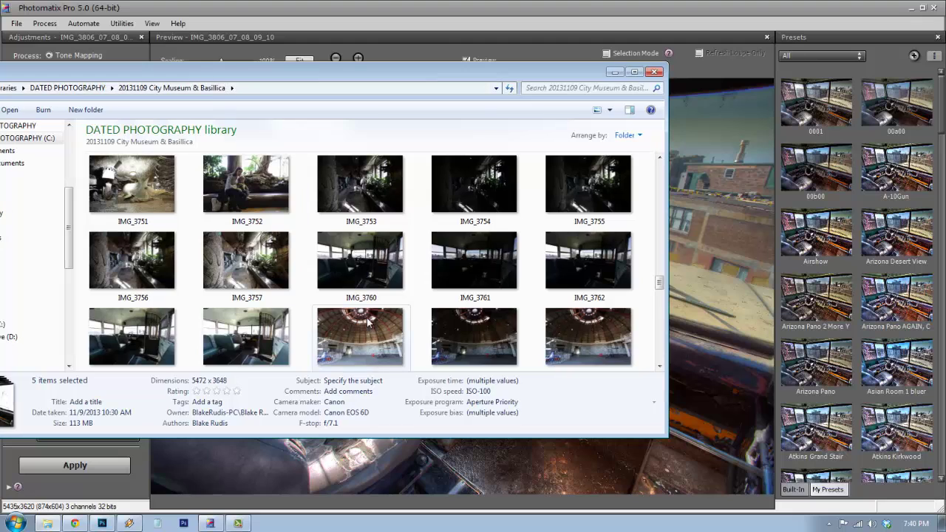
left_click(368, 295)
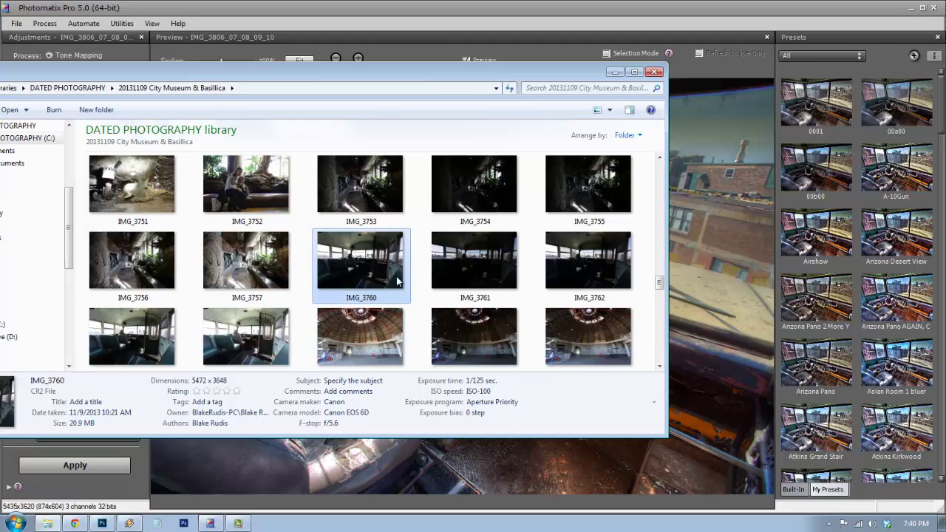
scroll(397, 279, "down", 10)
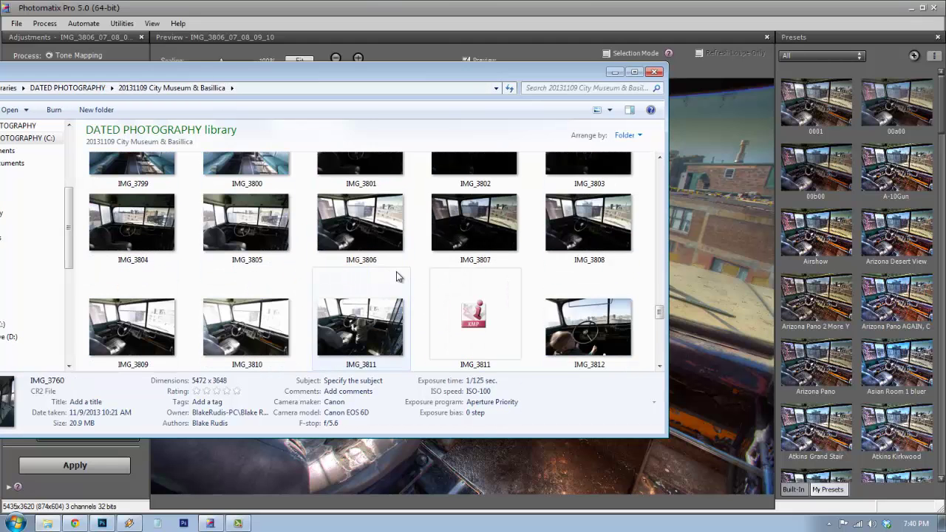
scroll(397, 281, "down", 1)
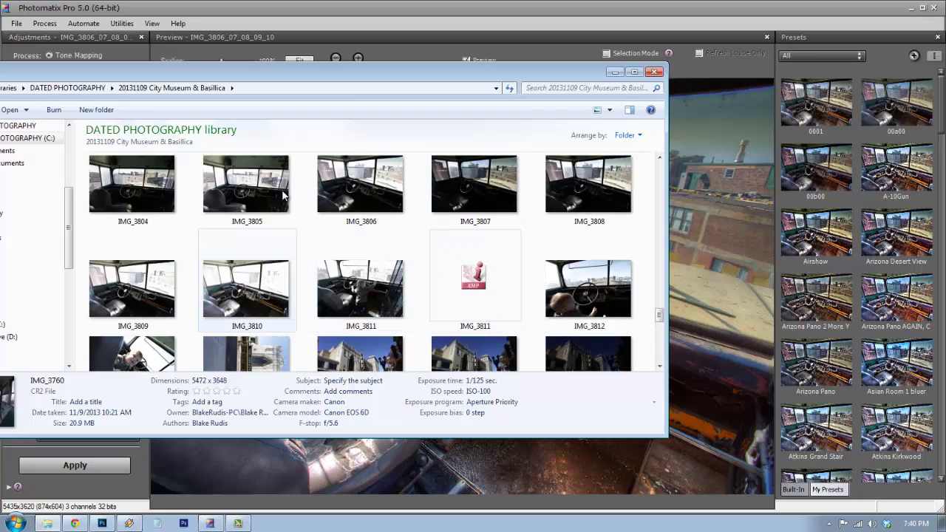
left_click(385, 184)
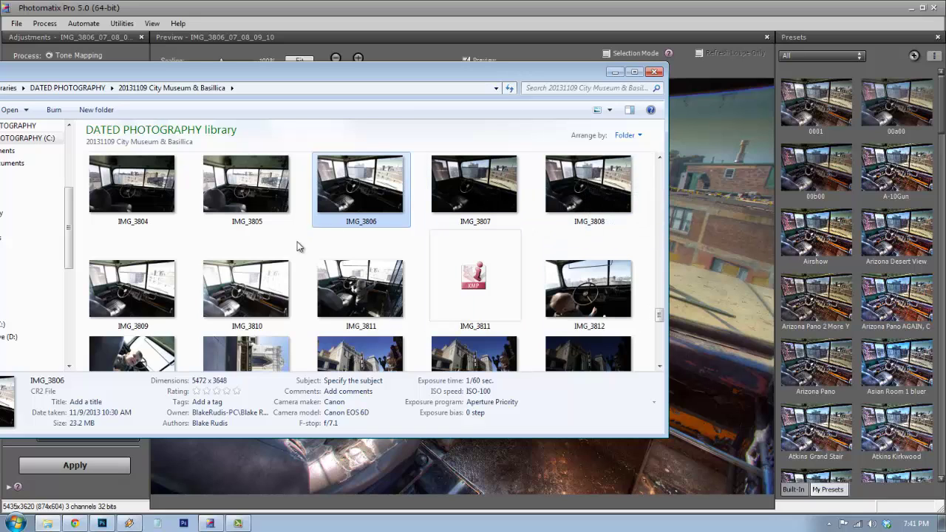
left_click(654, 72)
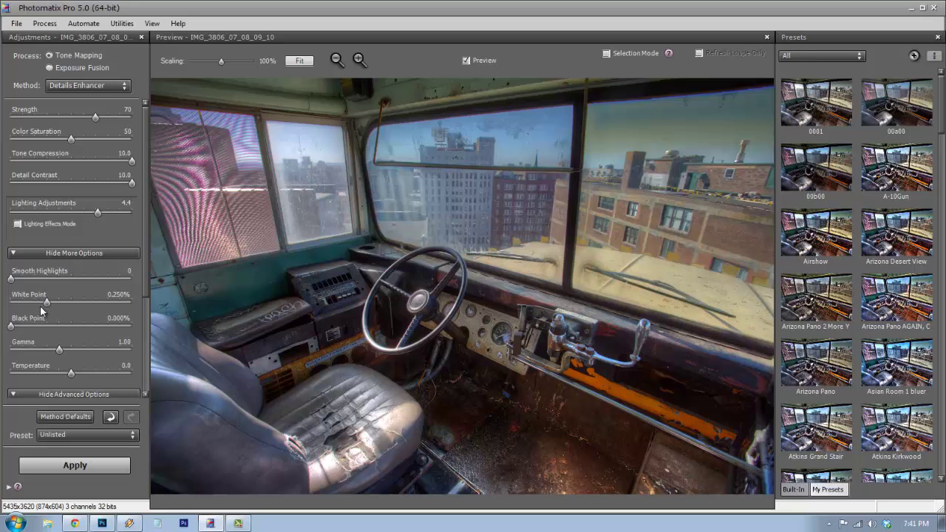
Try the Lighting Effects Mode, turn it off again, and set Smooth Highlights to 65.
left_click(18, 224)
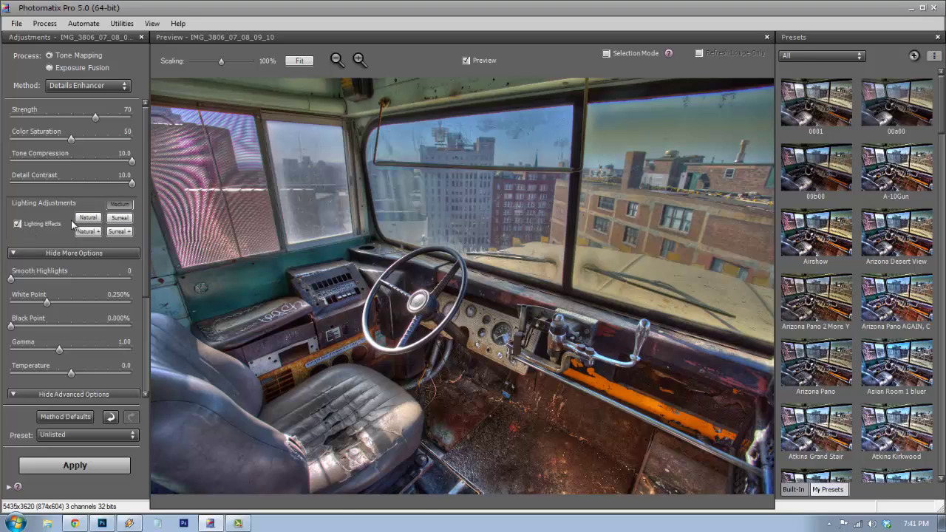
left_click(17, 224)
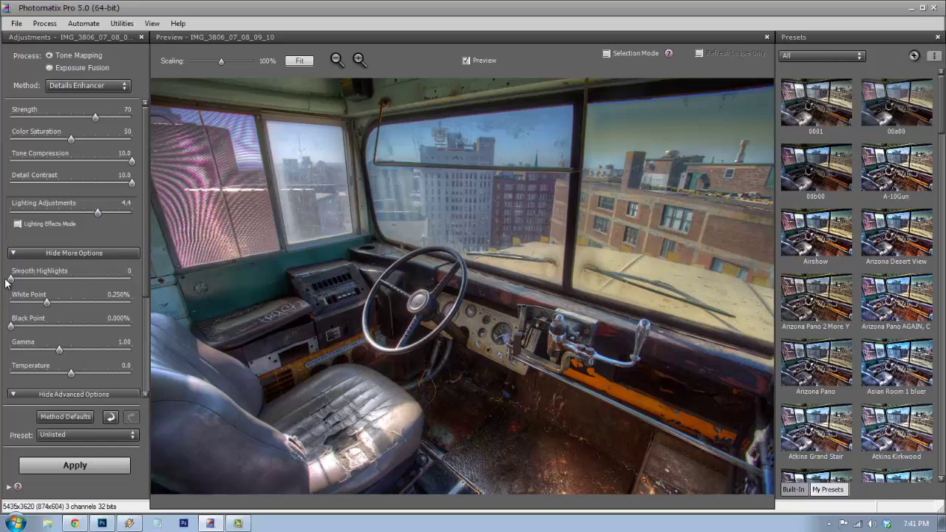
scroll(33, 288, "down", 2)
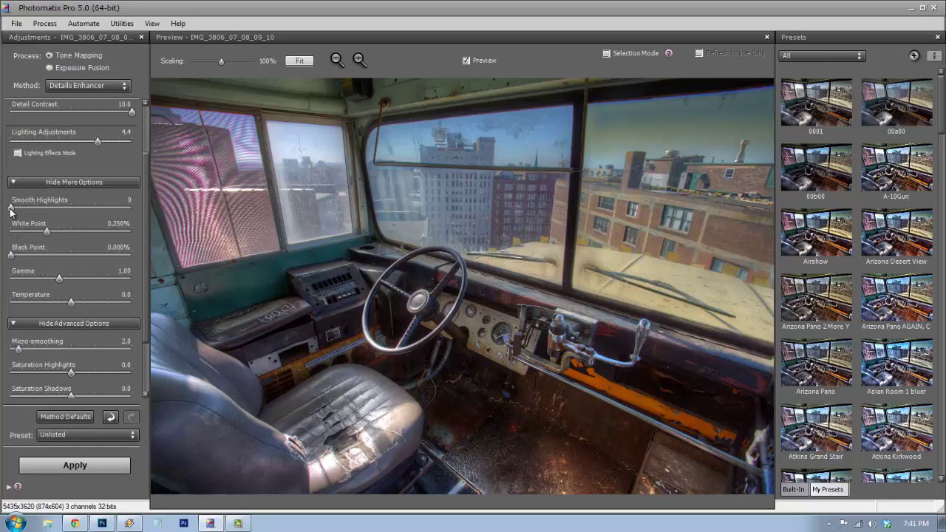
mouse_move(71, 209)
left_mouse_down()
mouse_move(130, 209)
mouse_move(74, 208)
left_mouse_up()
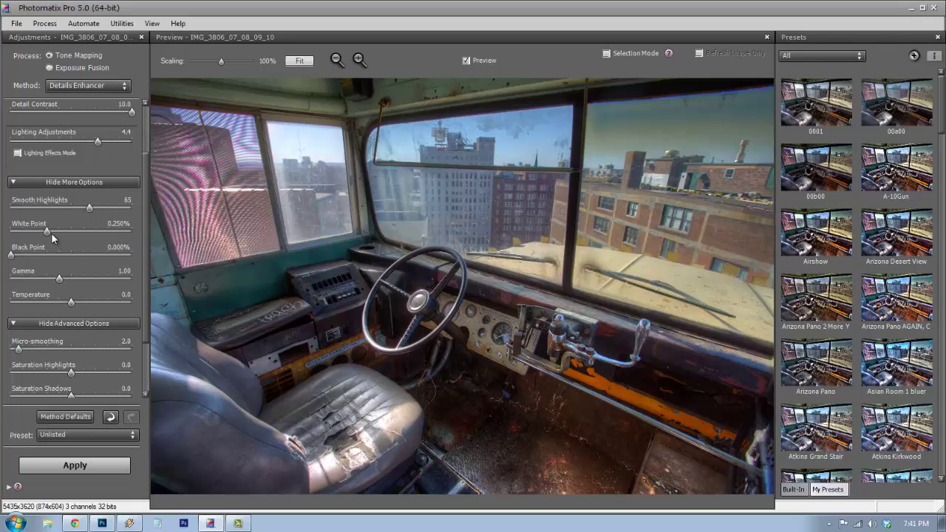
Test extreme tonal clipping settings, and set the White Point to 0.044% and the Black Point to 0.036%.
left_click(86, 230)
left_click_drag(86, 230, 129, 233)
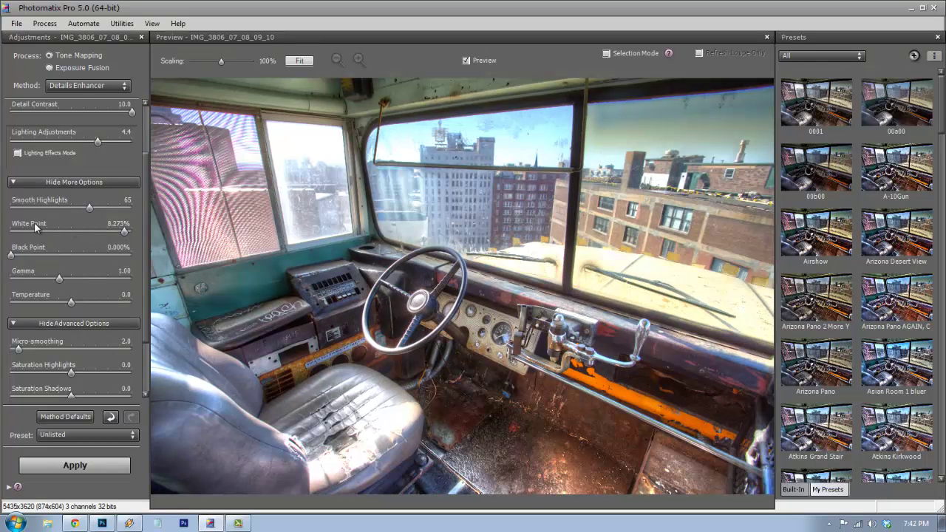
left_click_drag(124, 231, 28, 232)
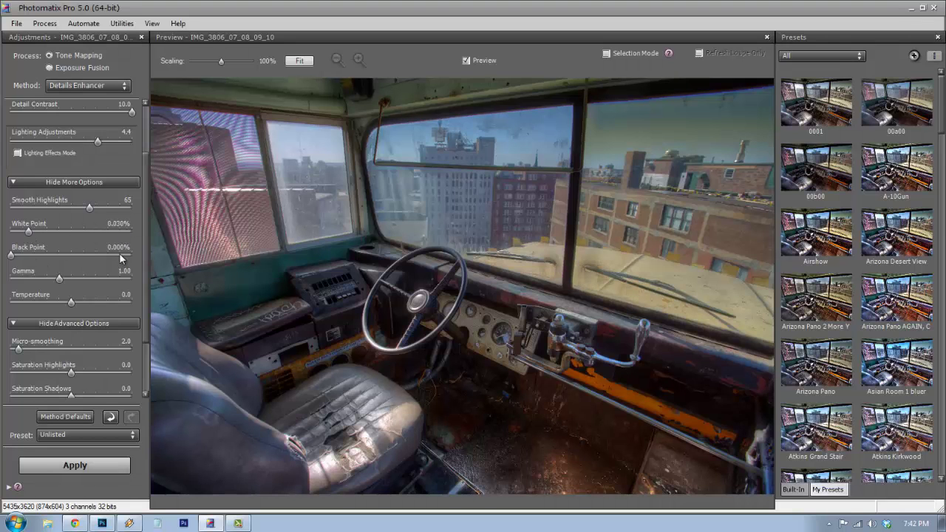
left_click(122, 255)
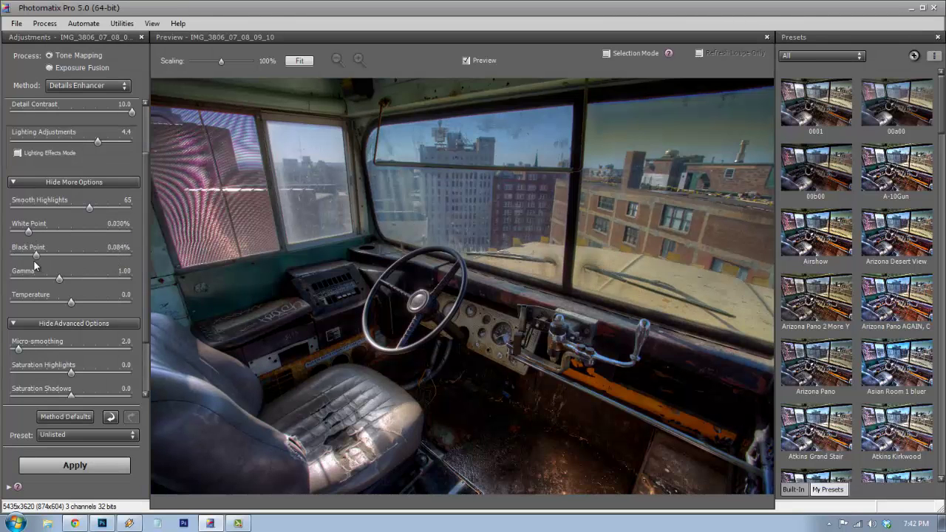
left_click_drag(35, 258, 26, 236)
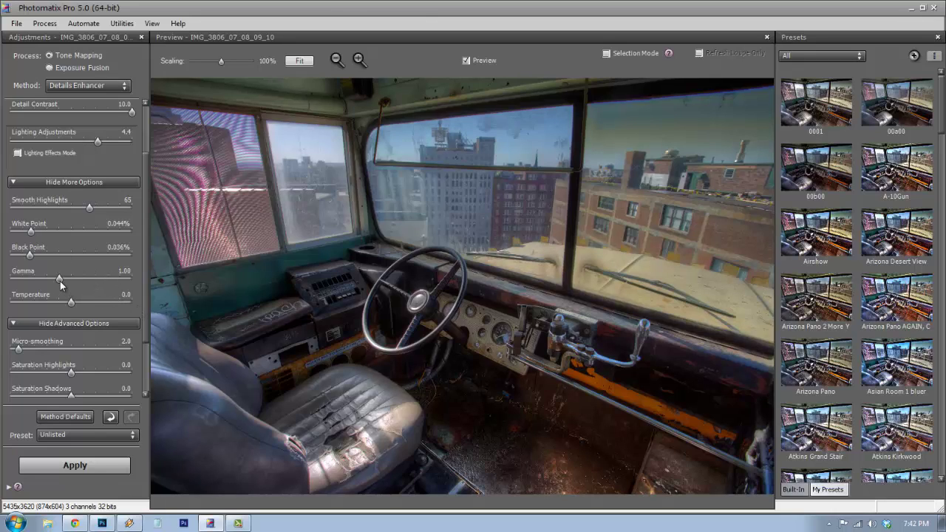
Try a brighter Gamma and both Temperature extremes, and set Gamma to 0.99 and Temperature to 0.7.
left_click_drag(61, 280, 67, 279)
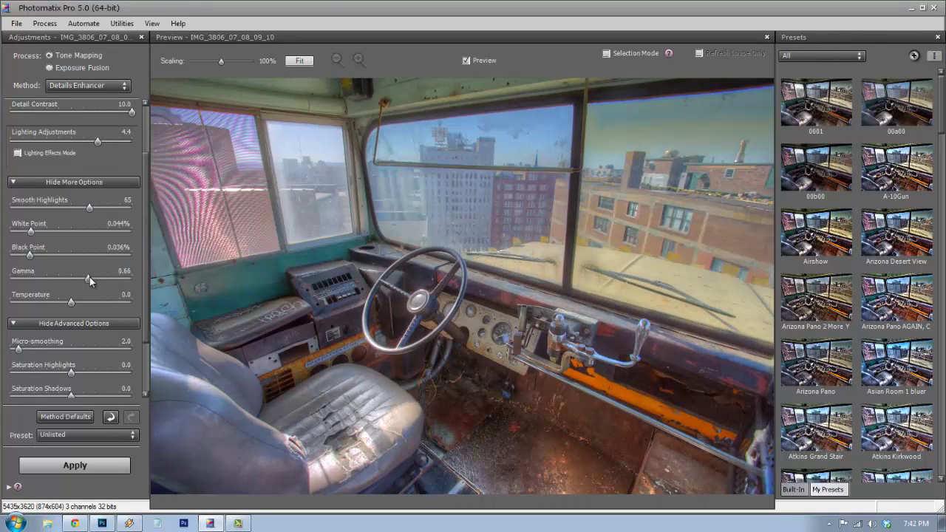
left_click_drag(85, 279, 60, 281)
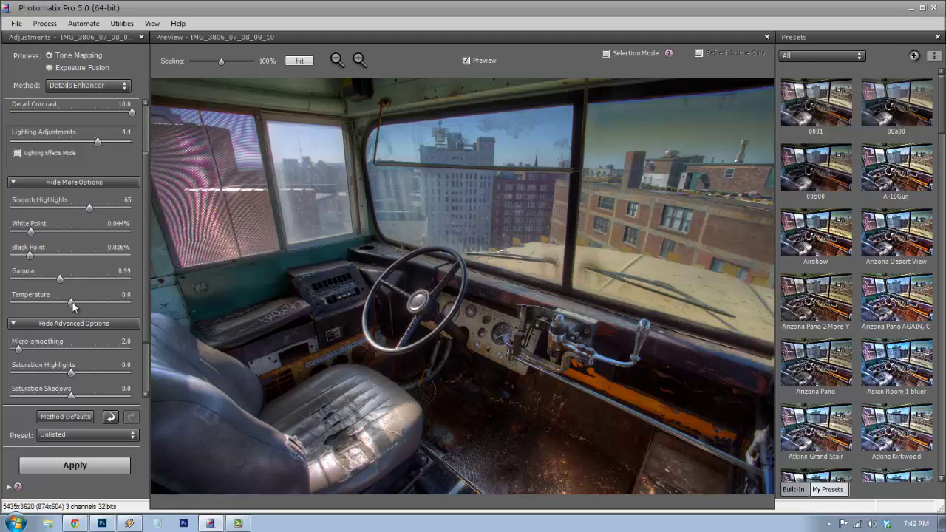
left_click(72, 302)
left_click_drag(78, 300, 73, 298)
left_click_drag(132, 305, 14, 302)
Set Micro-smoothing to 0.0 and inspect the rusty panel below the dashboard in the Loupe.
scroll(73, 332, "down", 3)
left_click_drag(18, 276, 6, 277)
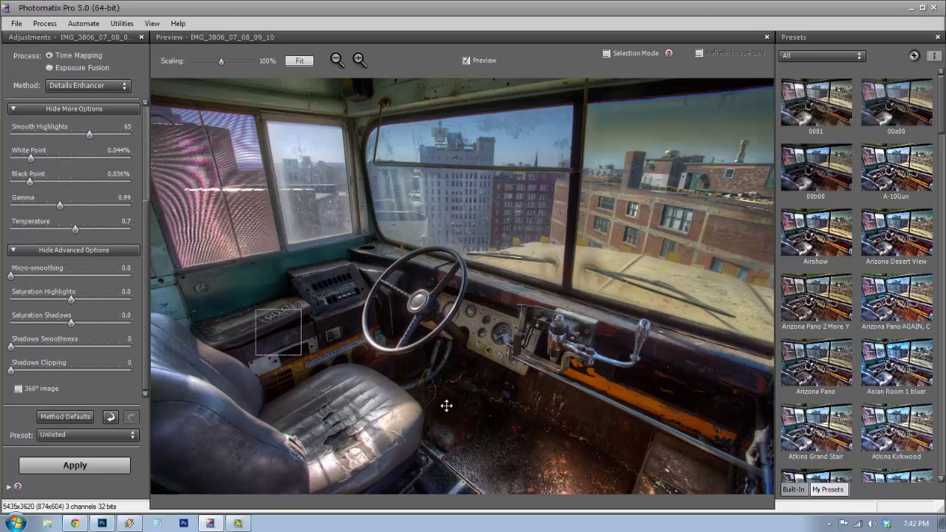
left_click(583, 431)
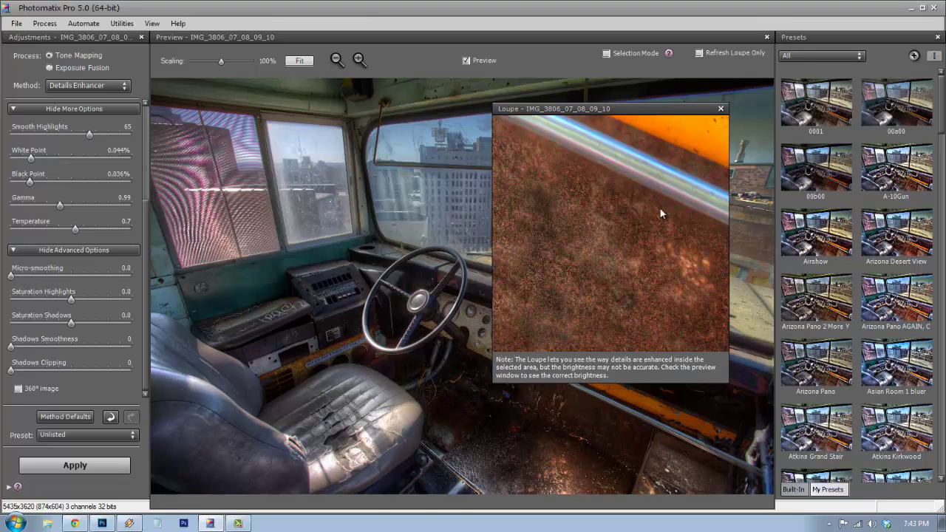
left_click(721, 109)
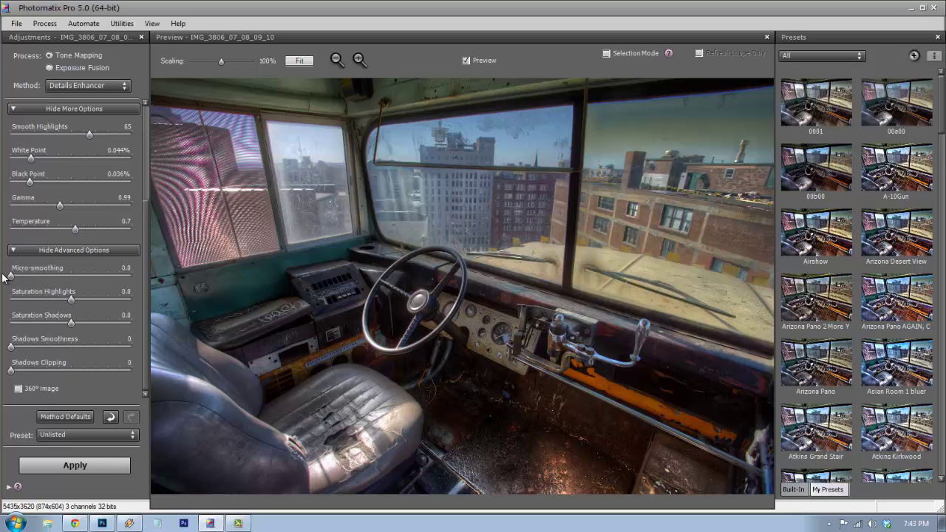
left_click_drag(10, 276, 2, 277)
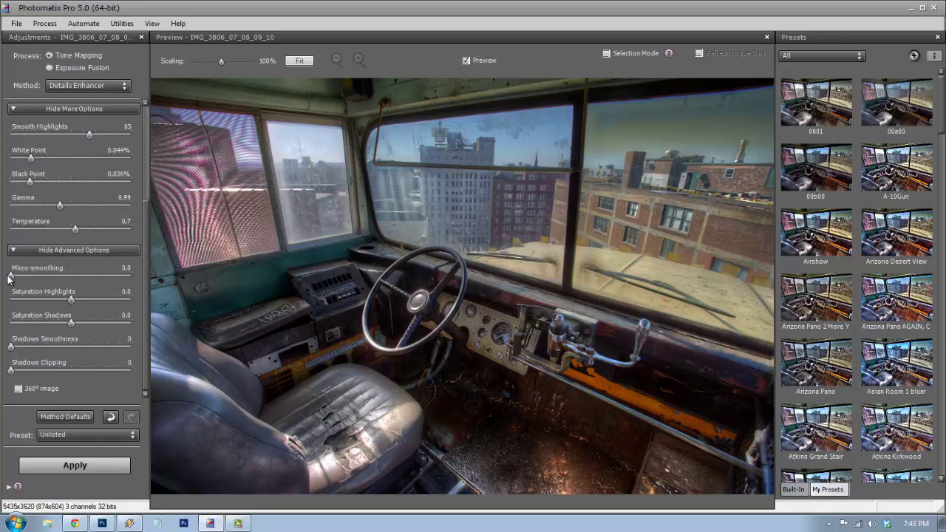
Compare the tone mapped preview with the unprocessed HDR image.
left_click(465, 61)
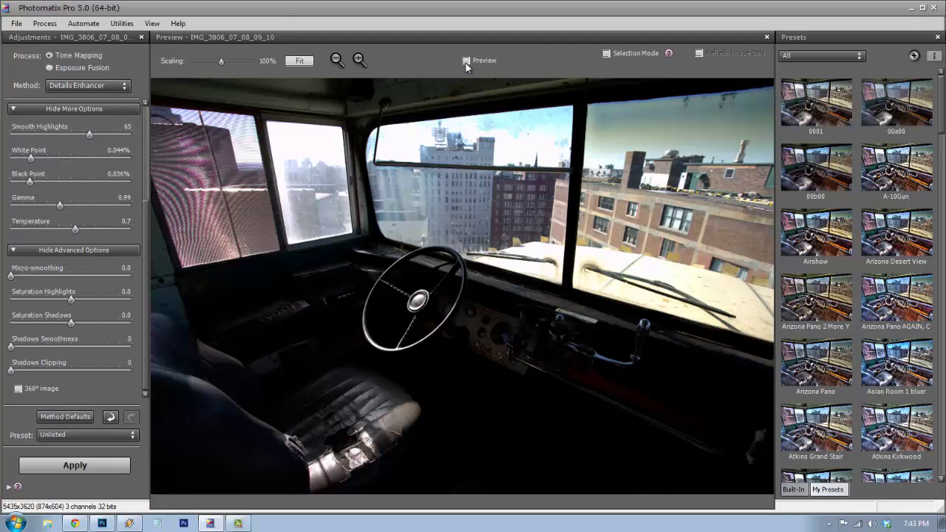
left_click(465, 61)
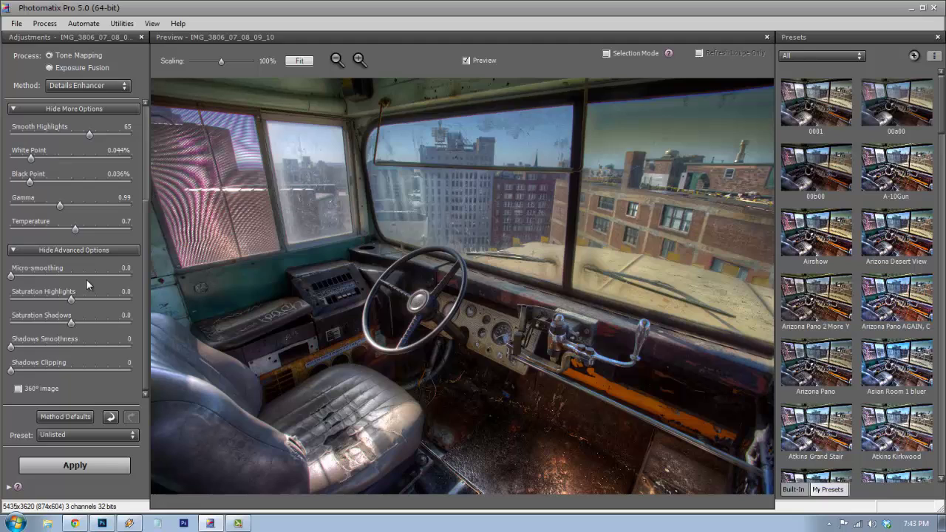
Change the tone mapping method to Contrast Optimizer and reset its settings to the method defaults.
left_click(109, 87)
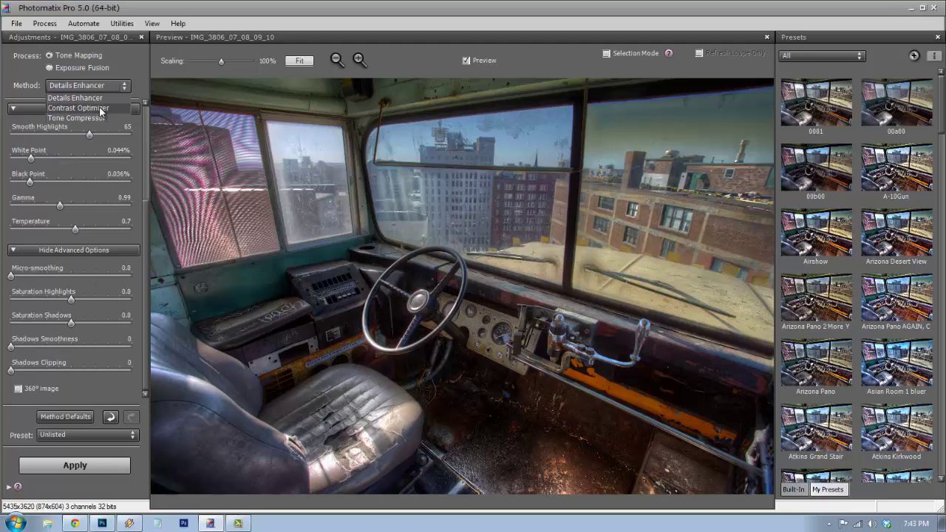
left_click(78, 108)
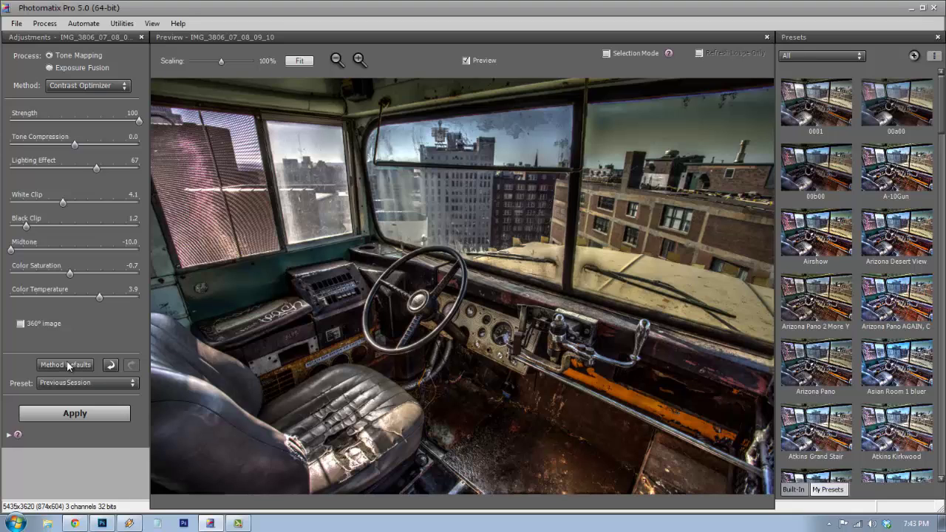
left_click(66, 365)
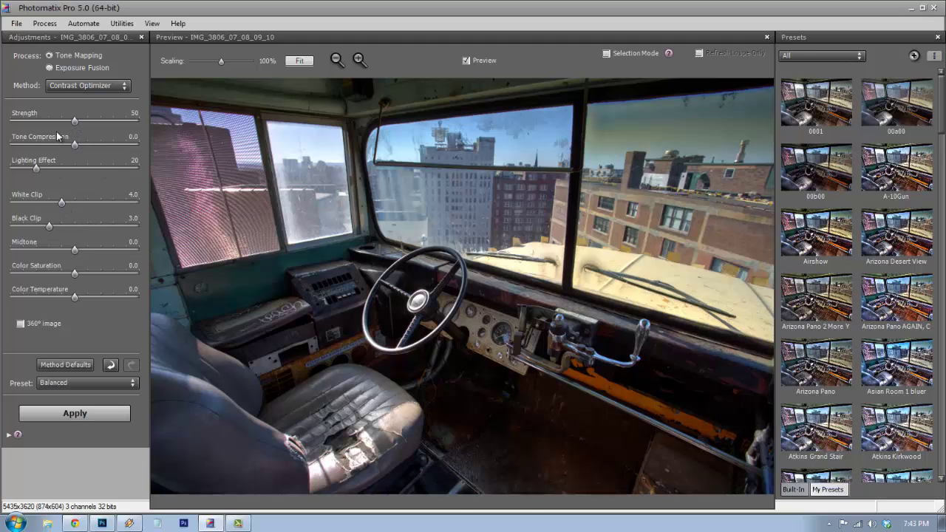
Set the Contrast Optimizer's Strength to 100 and Tone Compression to 7.5.
left_click_drag(75, 121, 140, 123)
left_click(123, 143)
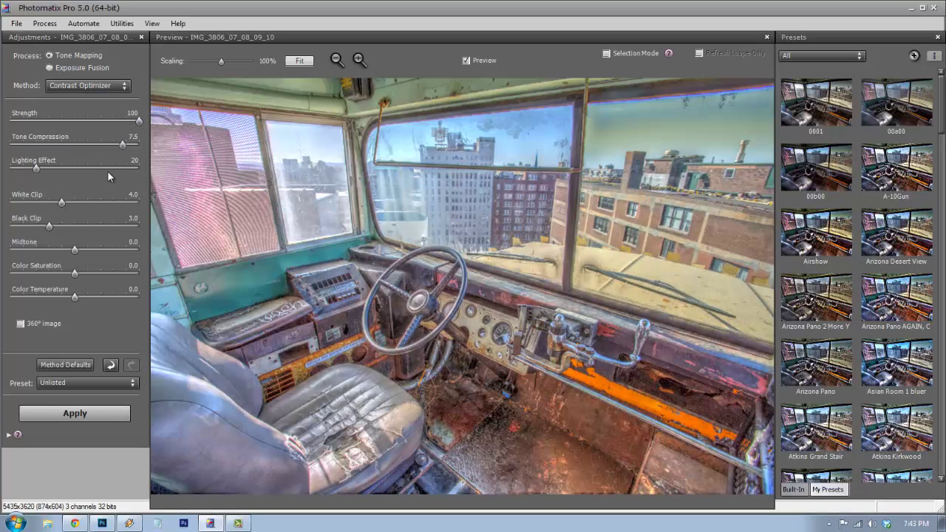
Set the Contrast Optimizer's Lighting Effect to 9, White Clip to 1.1 and Black Clip to 1.0.
left_click(110, 168)
left_click_drag(109, 169, 107, 167)
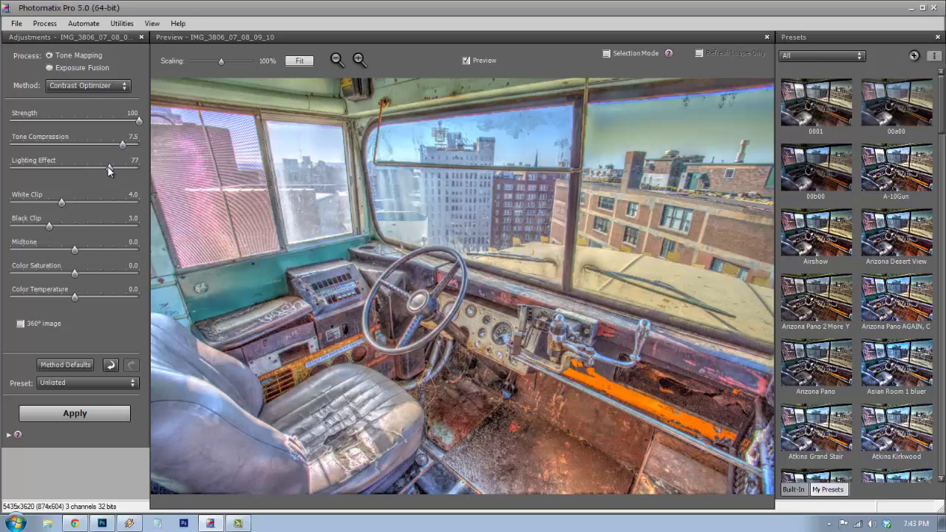
left_click(23, 167)
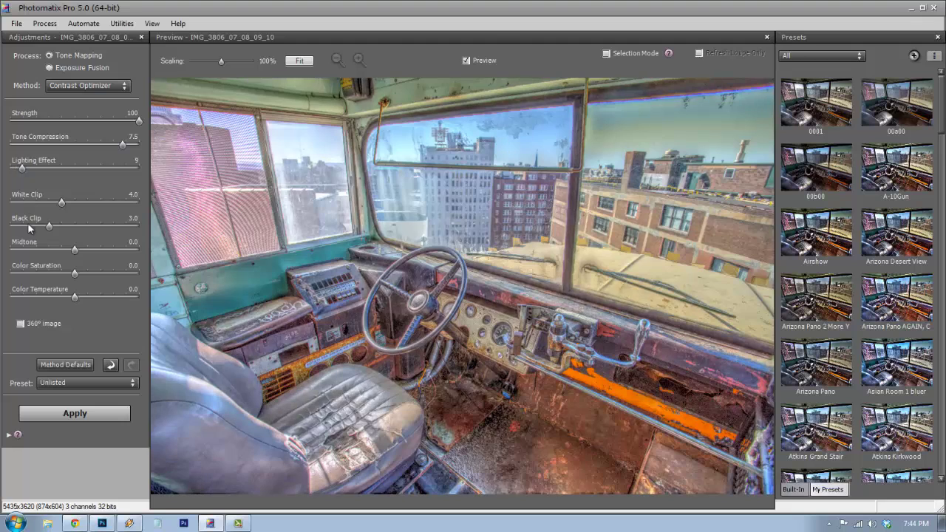
left_click(26, 226)
left_click(25, 202)
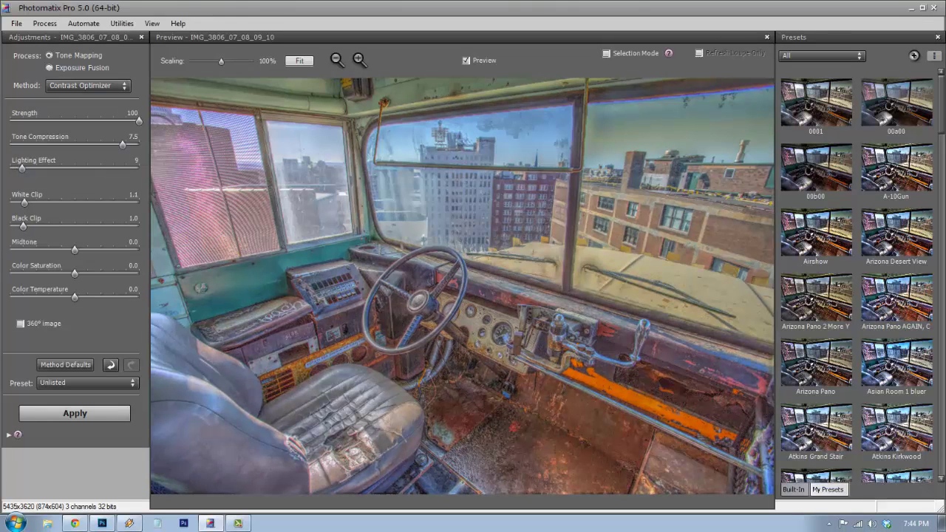
Show the 8-bit histogram, try White Clip 5.0 and Black Clip 3.8 against it, and set both to 1.1.
left_click(153, 23)
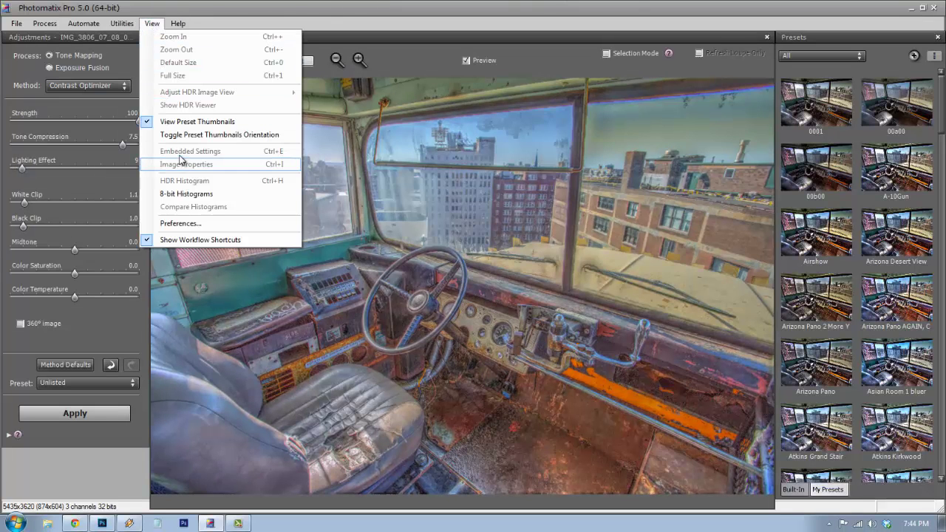
left_click(198, 194)
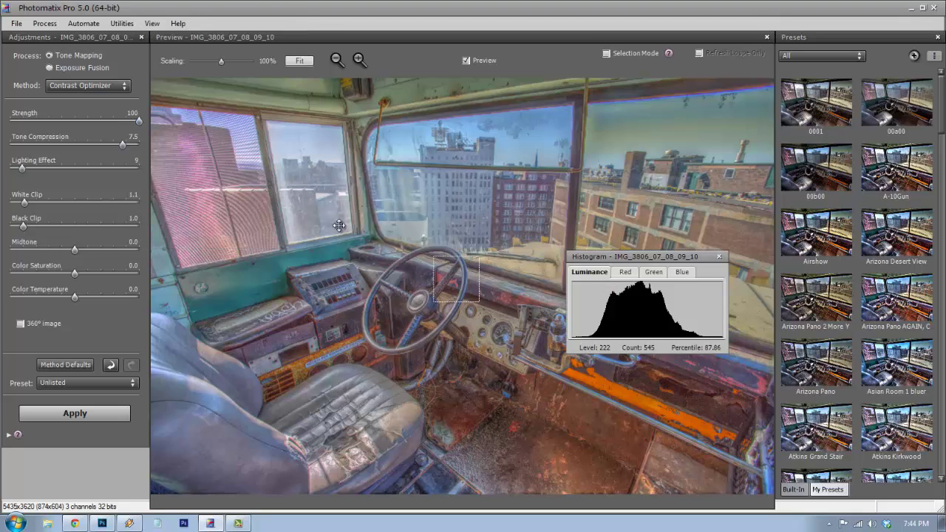
left_click(75, 198)
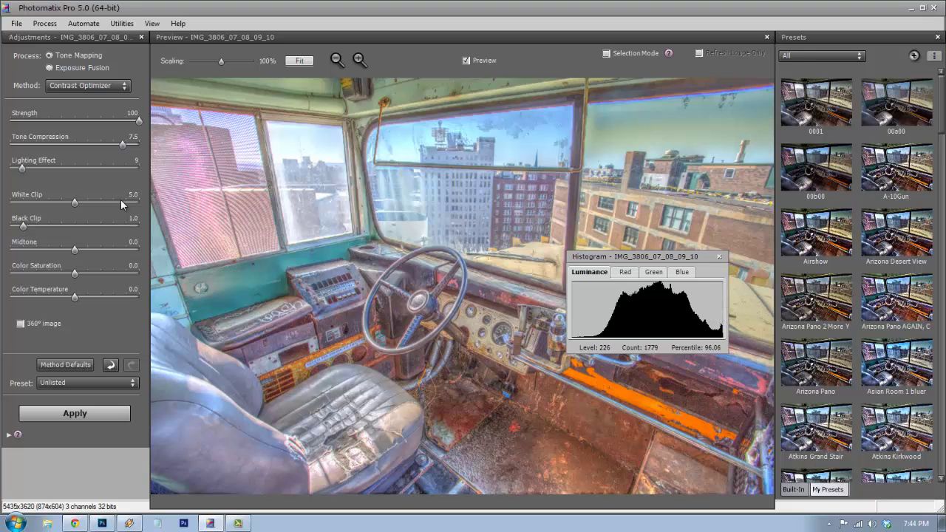
left_click(59, 224)
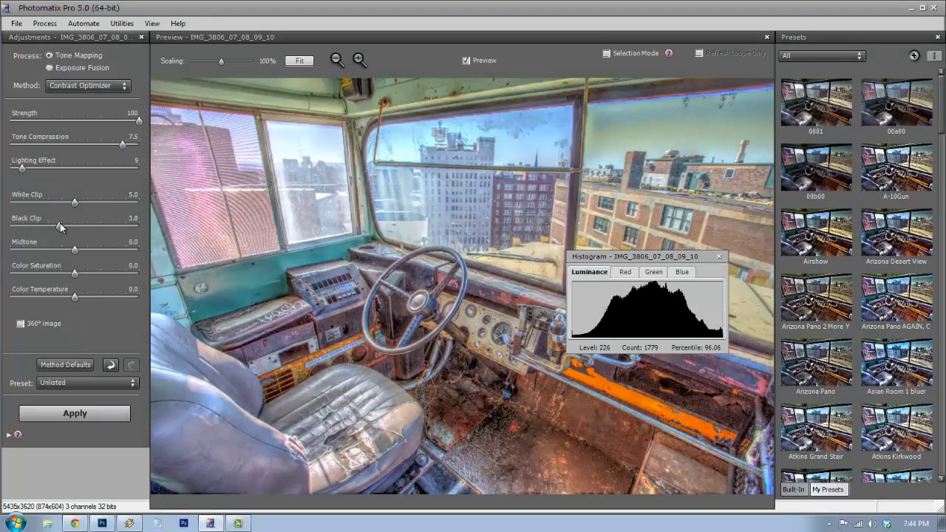
left_click_drag(74, 202, 25, 227)
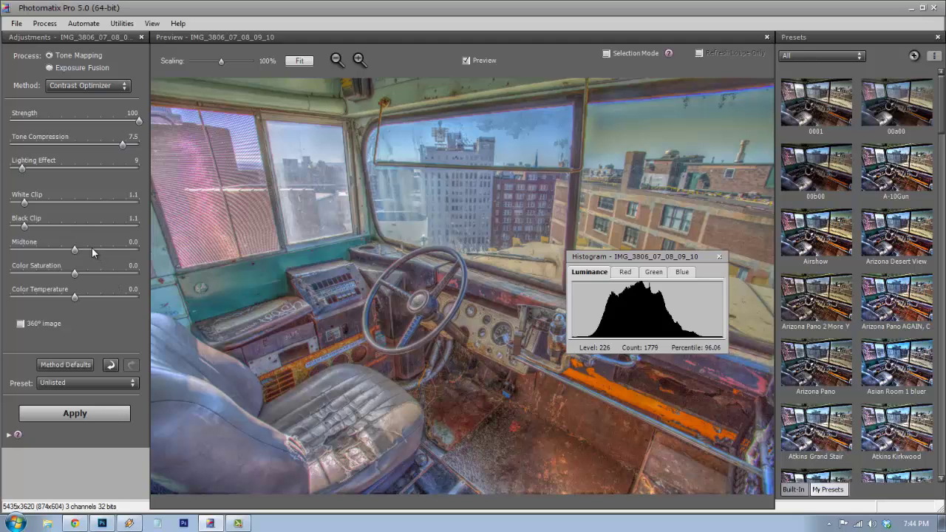
Try Midtone at 10.0, and settle on Midtone -3.7, White Clip 1.9 and Black Clip 1.7.
left_click_drag(75, 250, 177, 255)
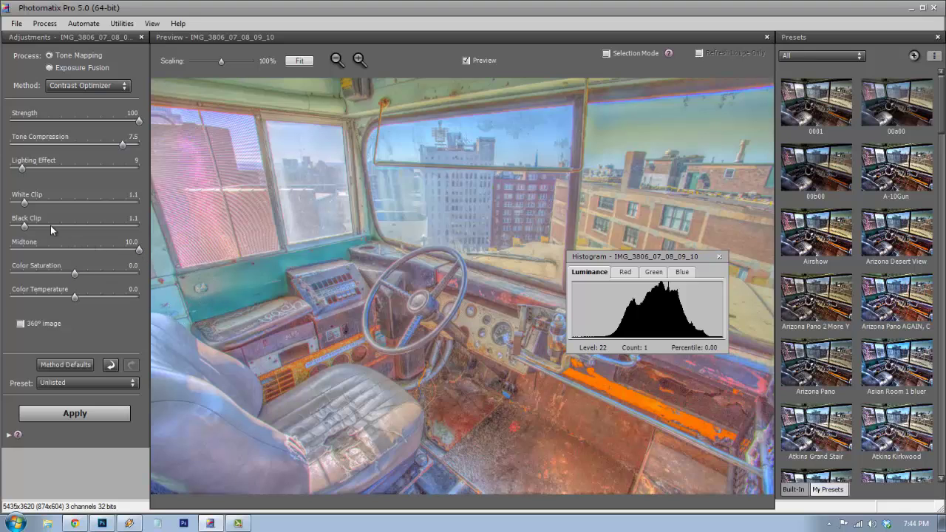
left_click_drag(26, 226, 35, 226)
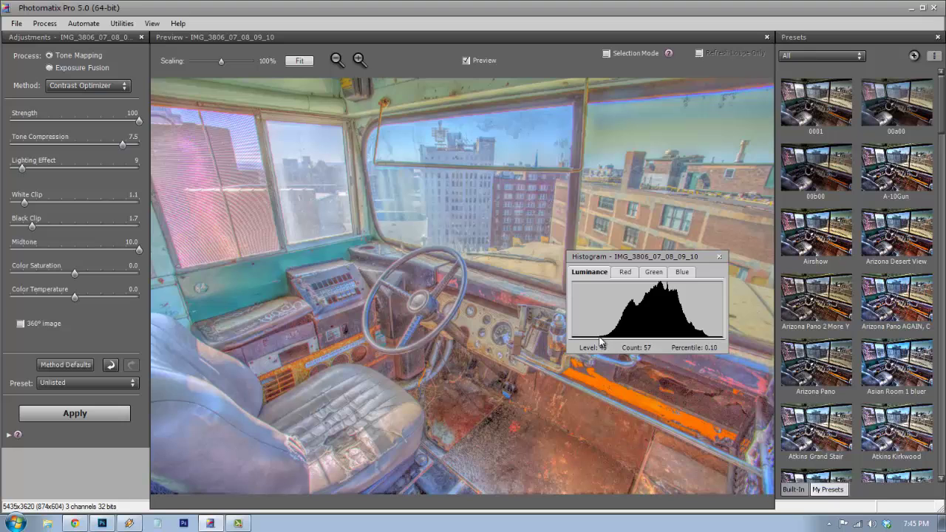
left_click_drag(23, 200, 39, 200)
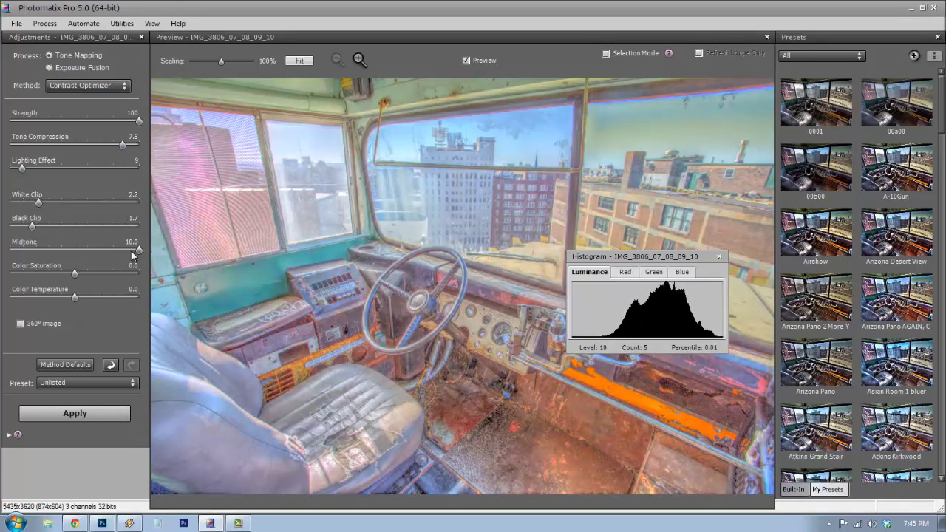
left_click(73, 250)
left_click_drag(75, 250, 50, 252)
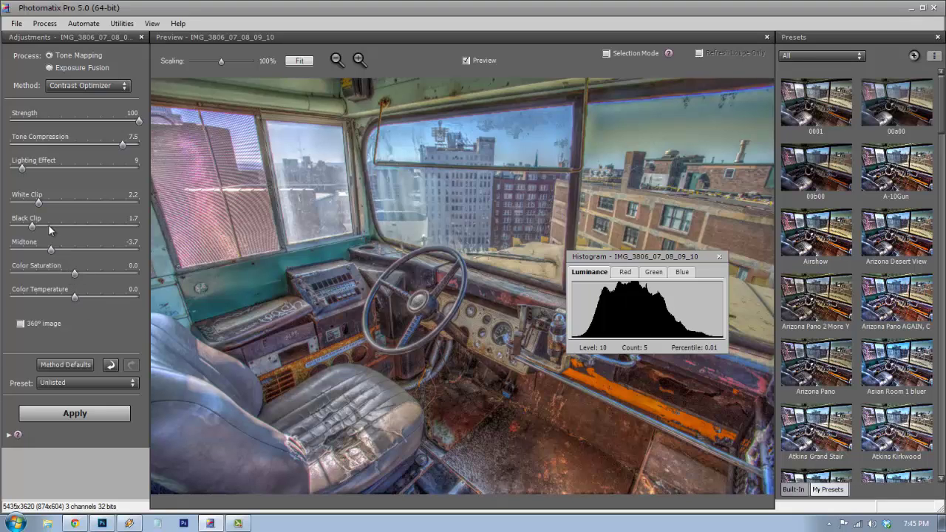
mouse_move(38, 203)
left_mouse_down()
mouse_move(28, 207)
mouse_move(51, 202)
mouse_move(37, 209)
left_mouse_up()
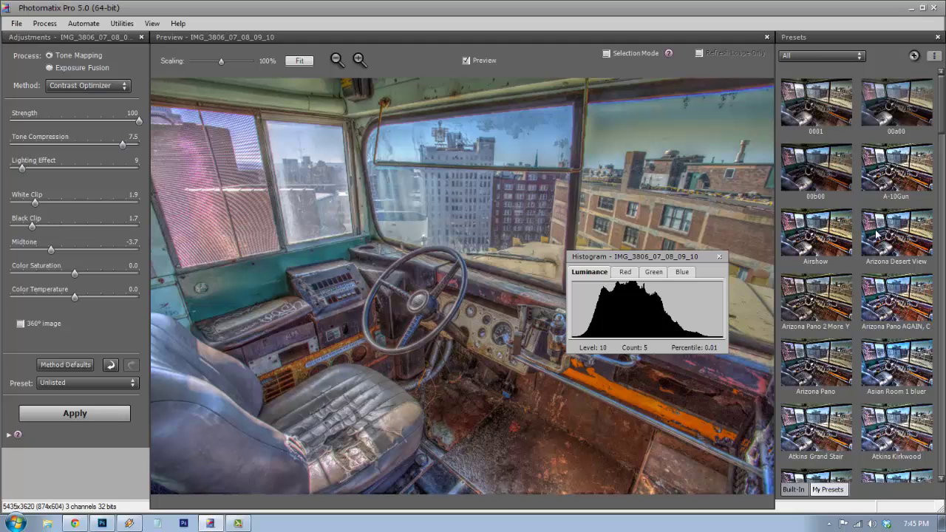
Browse the saved custom presets and apply Arizona Desert View to the preview.
left_click_drag(942, 130, 943, 301)
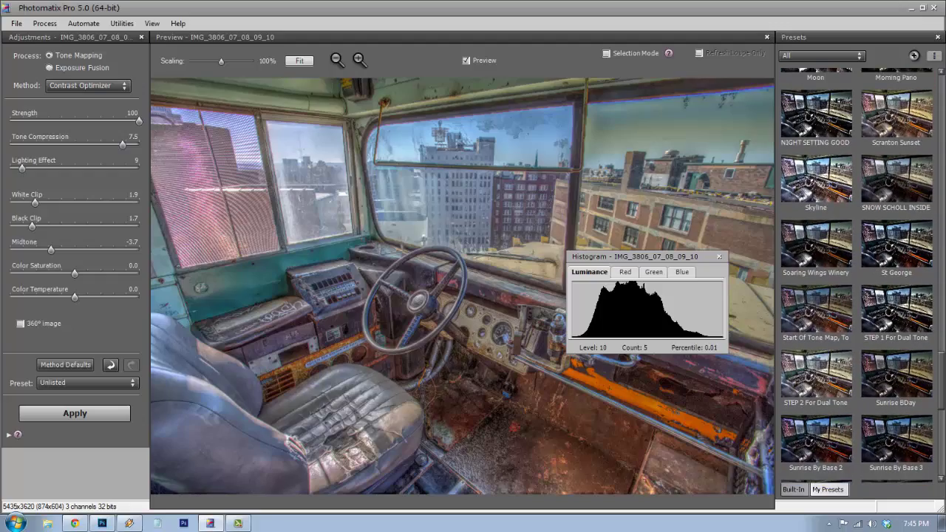
scroll(907, 222, "up", 20)
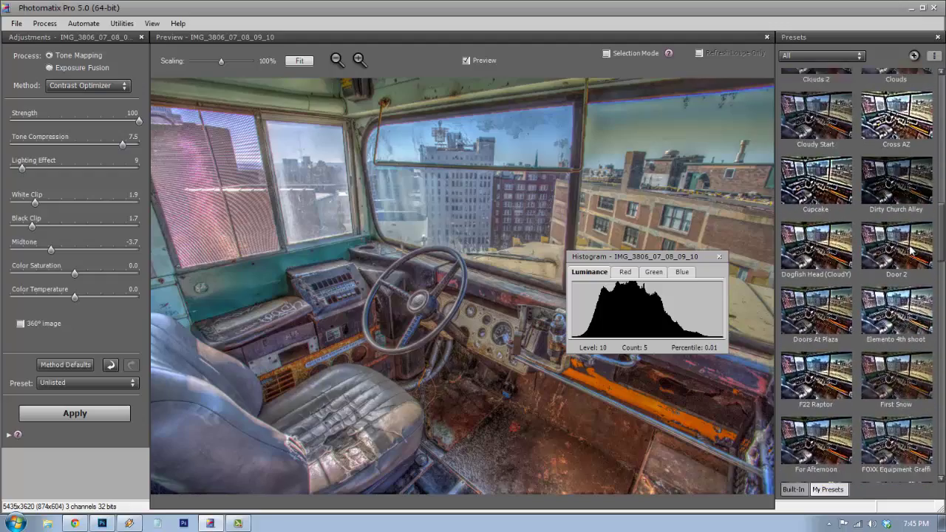
scroll(907, 222, "up", 10)
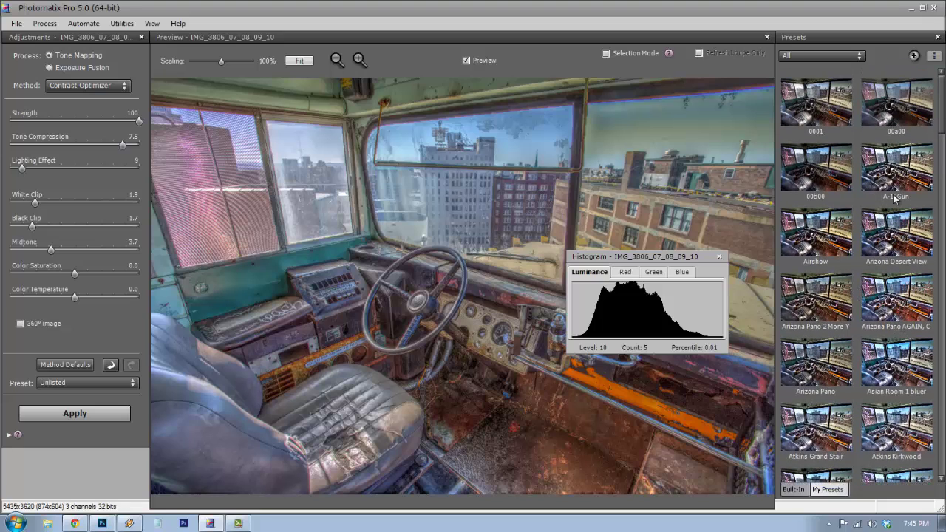
left_click(887, 251)
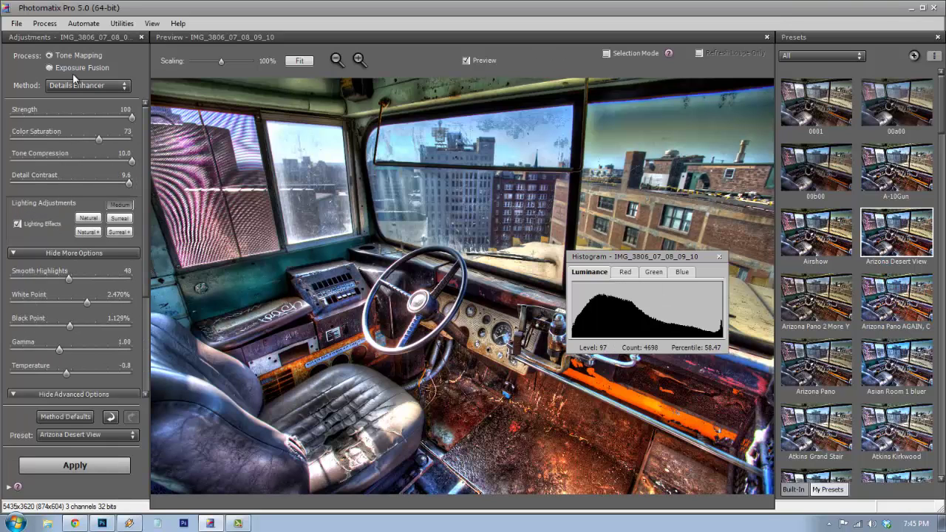
Return the tone mapping method to Contrast Optimizer, keeping its custom settings.
left_click(85, 87)
left_click(92, 101)
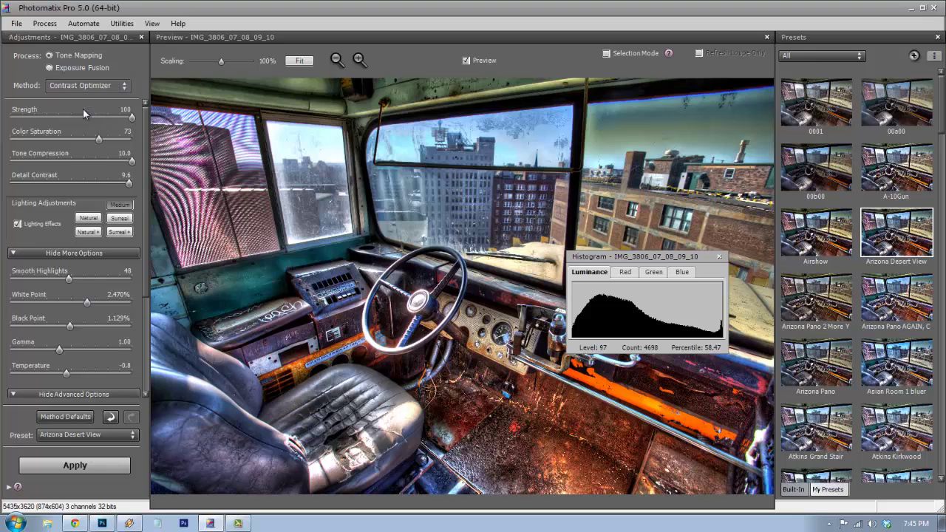
left_click(96, 84)
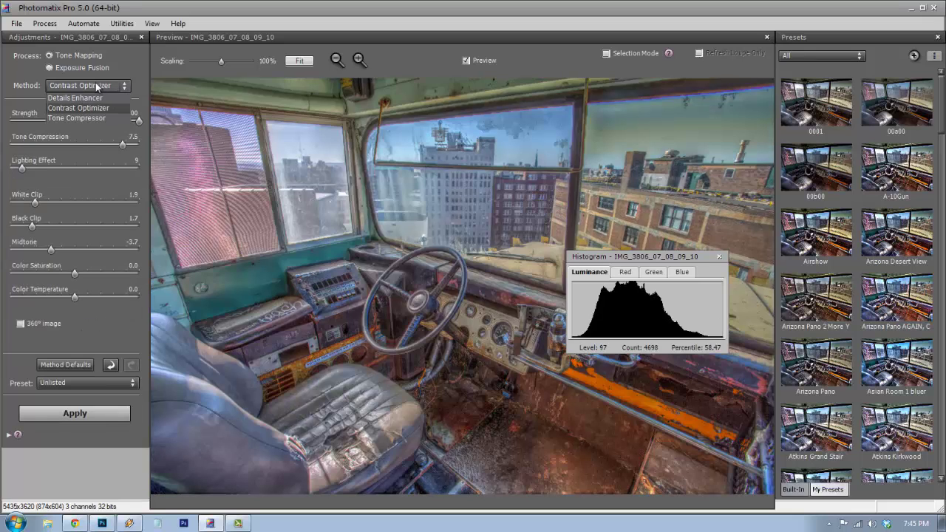
left_click(105, 347)
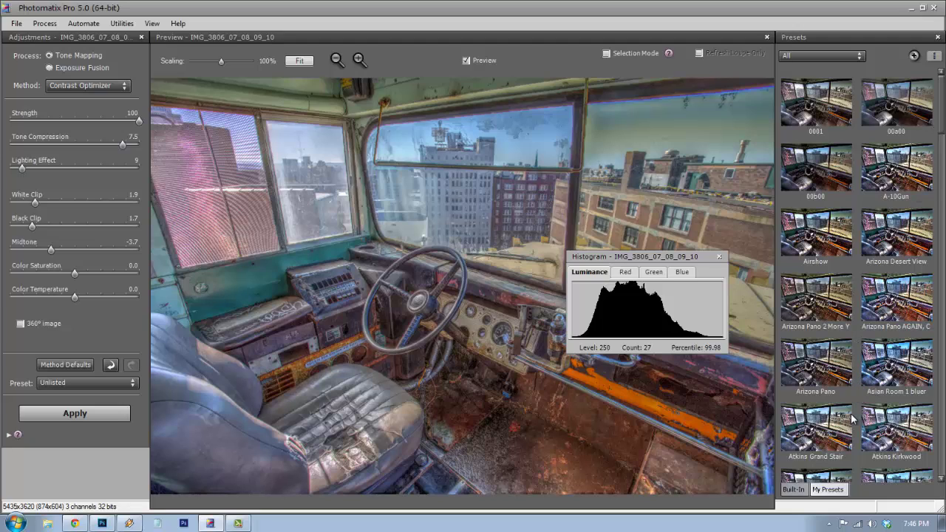
Apply the Atkins Grand Stair preset and undo back to the Contrast Optimizer settings.
left_click(827, 436)
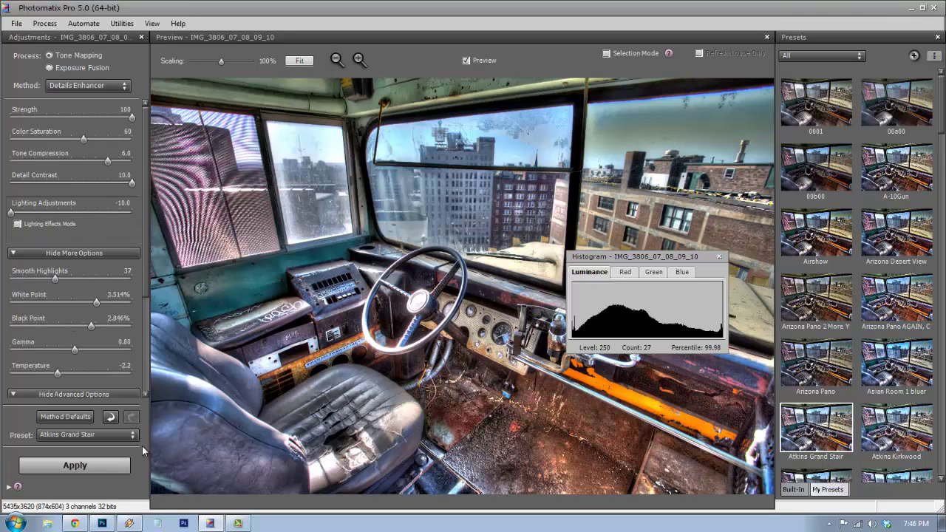
left_click(109, 416)
left_click(110, 365)
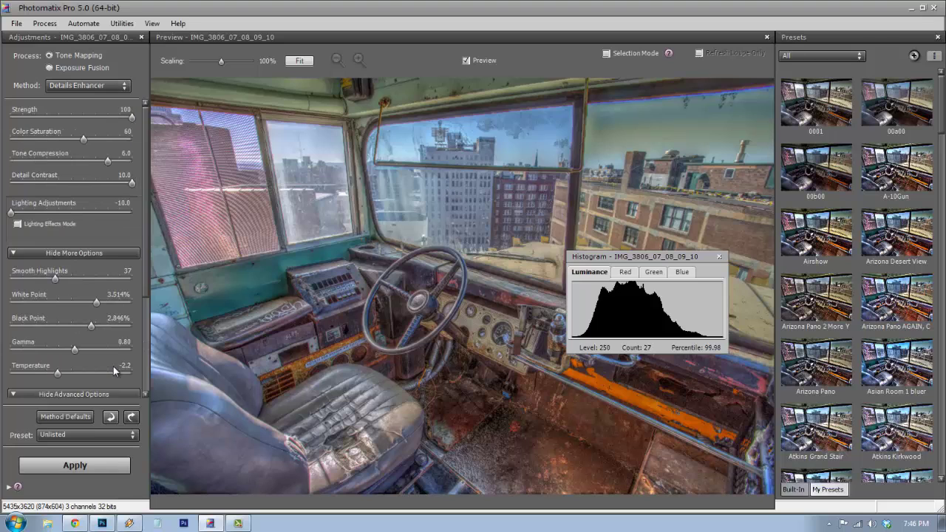
left_click(112, 418)
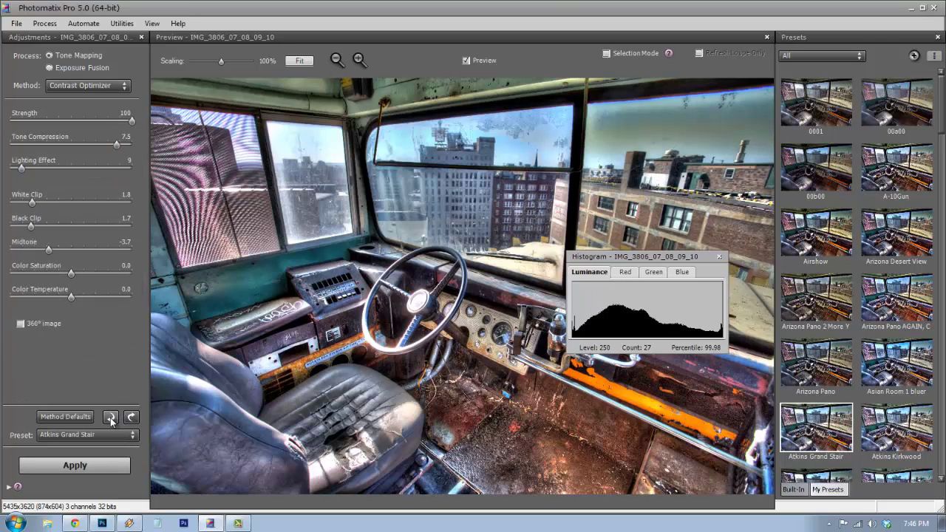
left_click(111, 365)
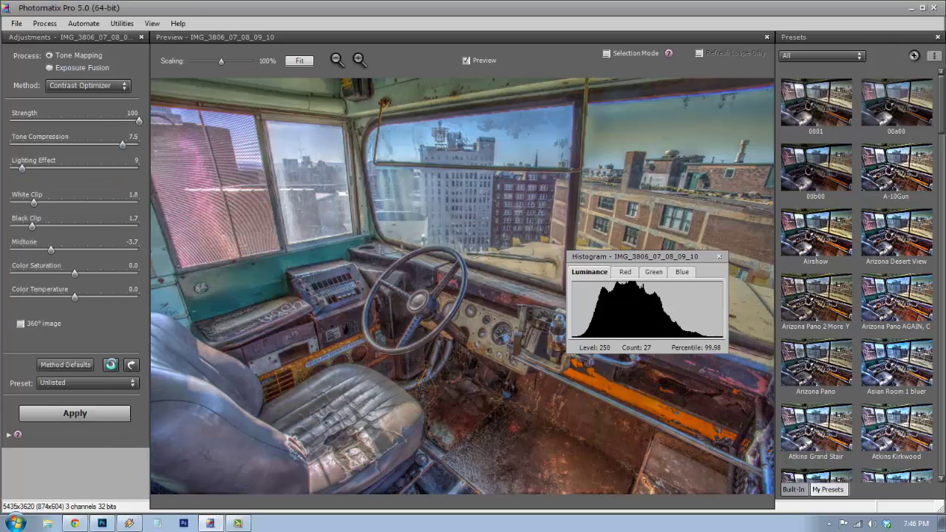
left_click(111, 365)
Switch the method to Details Enhancer and set White Point to 0.036%, Black Point to 0.044% and Smooth Highlights to 67.
left_click(118, 84)
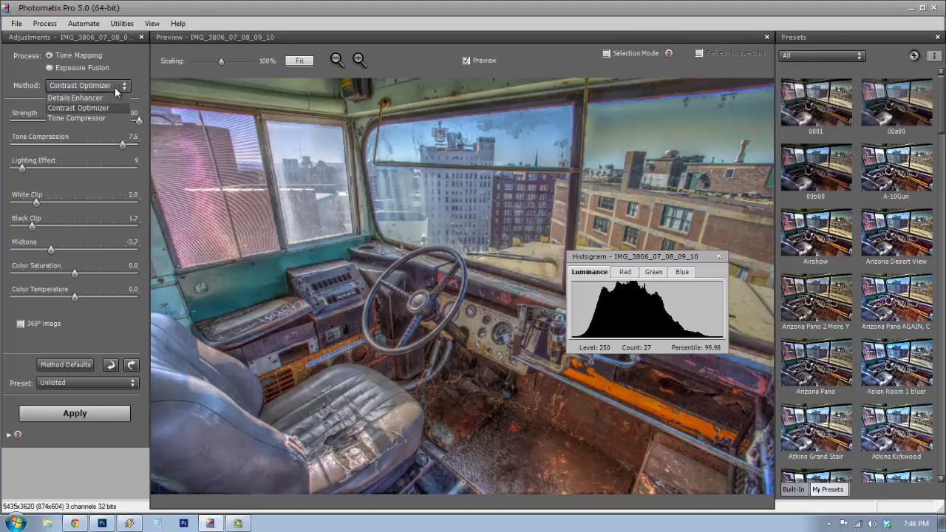
left_click(79, 96)
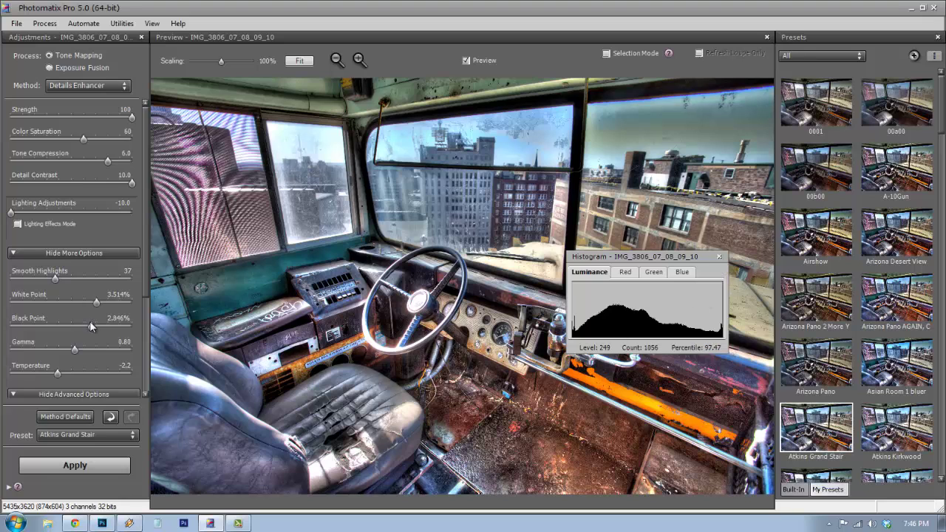
left_click(29, 302)
left_click(32, 326)
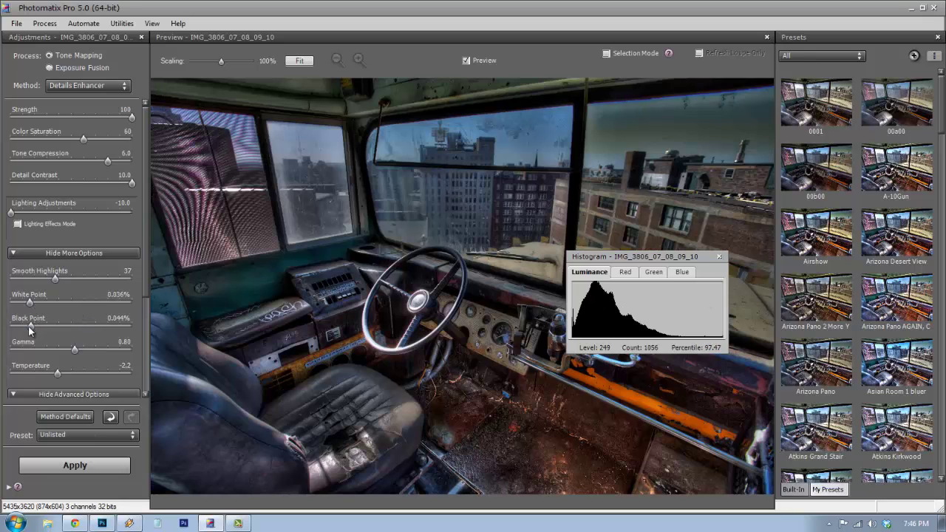
left_click_drag(56, 278, 91, 278)
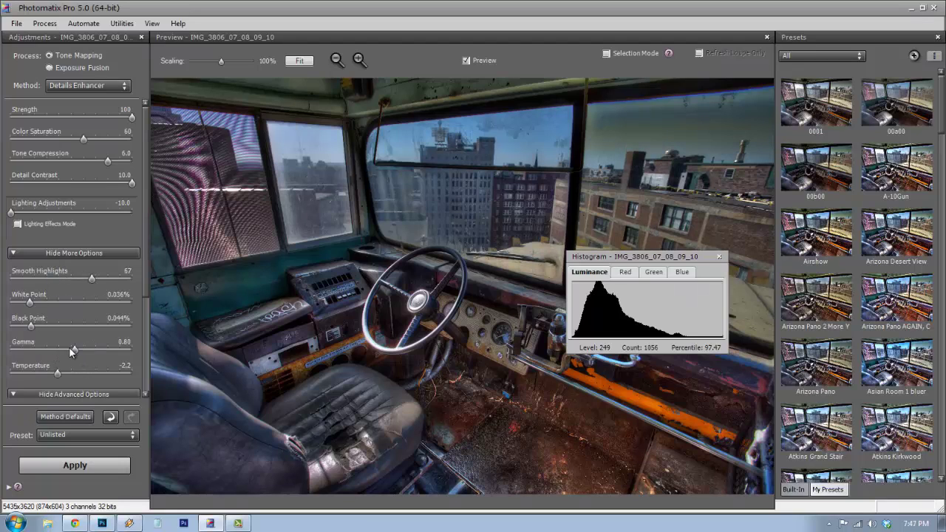
Set Tone Compression to 10.0 and Lighting Adjustments to -3.4, and apply the tone mapping to the full image.
left_click_drag(108, 160, 132, 162)
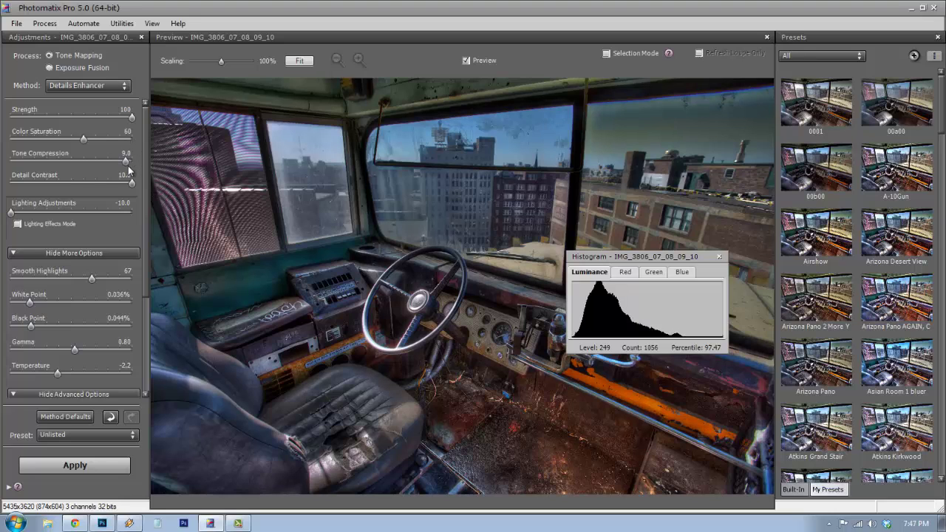
left_click(37, 212)
left_click_drag(37, 214, 51, 214)
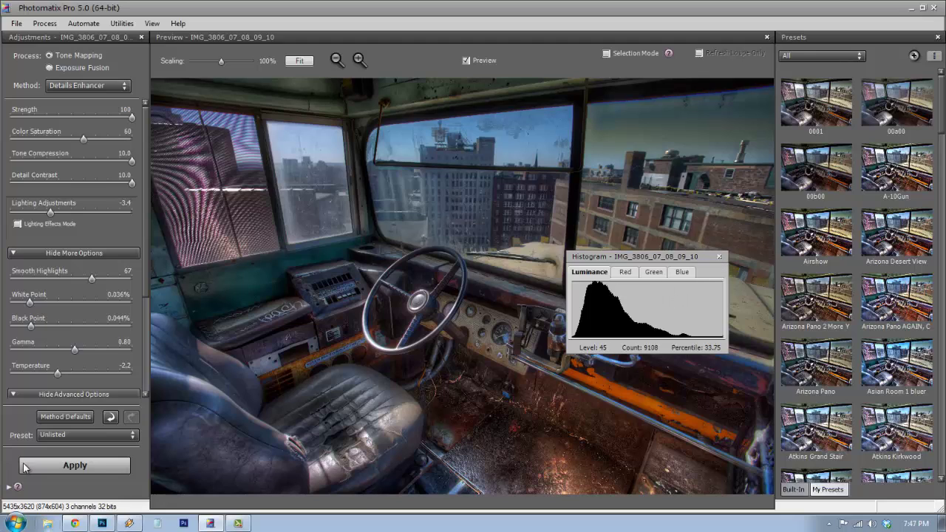
left_click(73, 465)
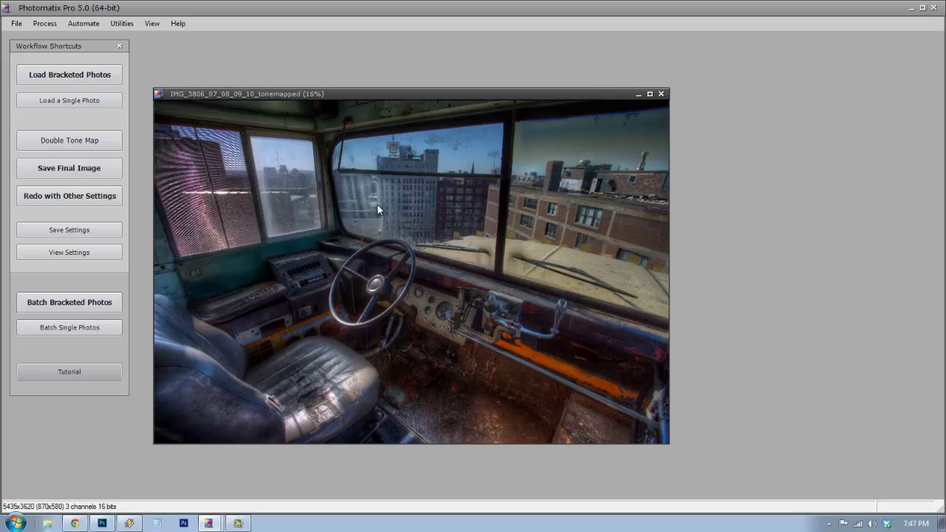
Review the save options for the tone mapped image and display the settings used to create it.
left_click_drag(409, 93, 394, 47)
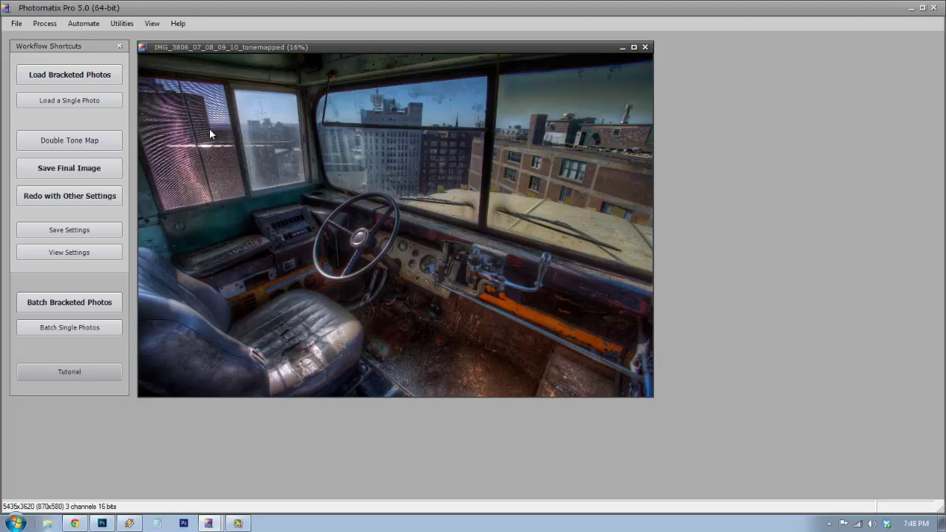
left_click(16, 23)
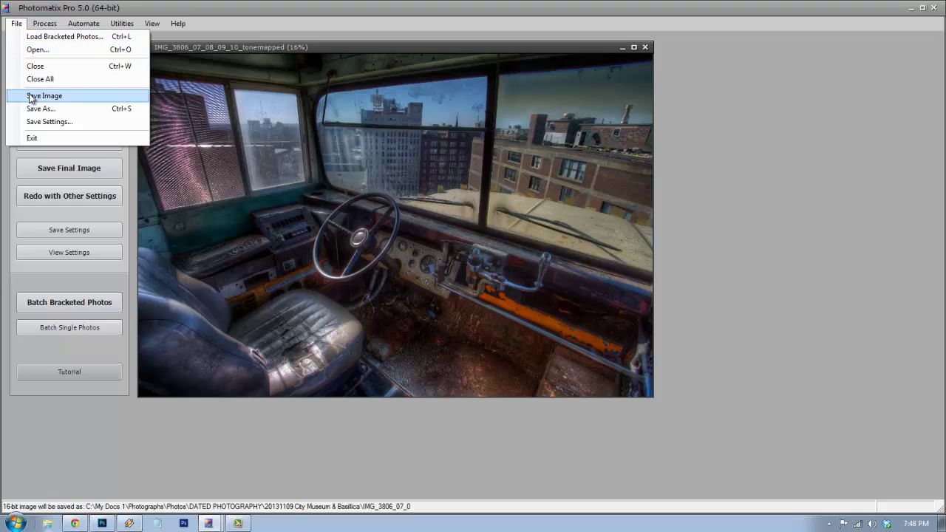
left_click(396, 51)
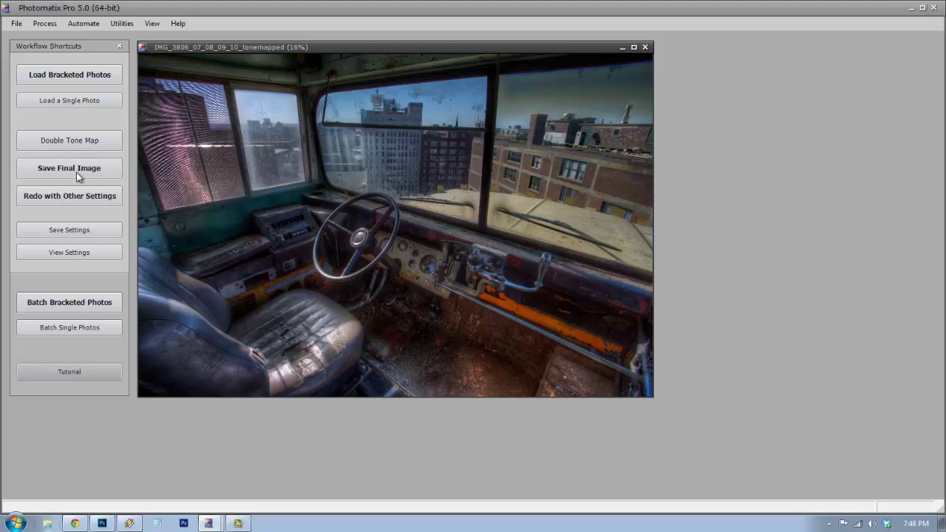
left_click(85, 253)
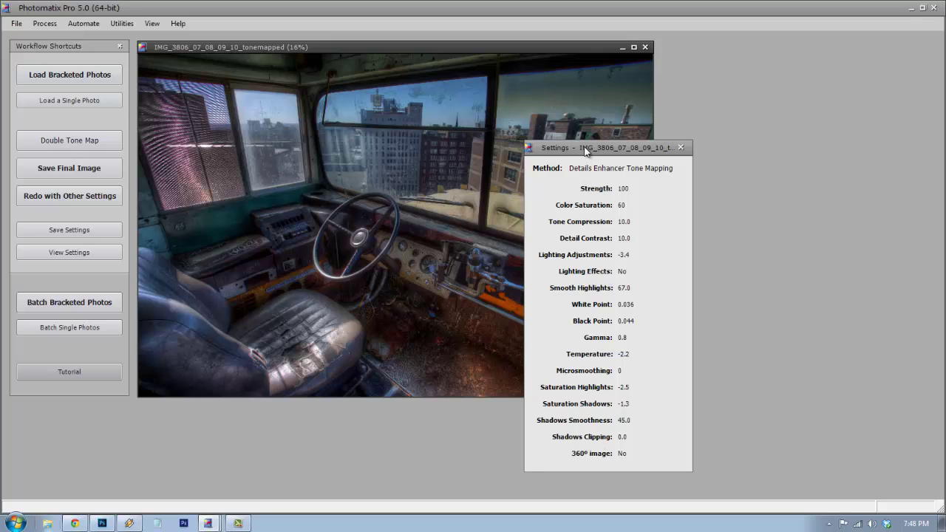
Review the tone mapping settings list beside the image, close it, and look at the XMP save options for the settings without saving.
left_click_drag(591, 147, 719, 50)
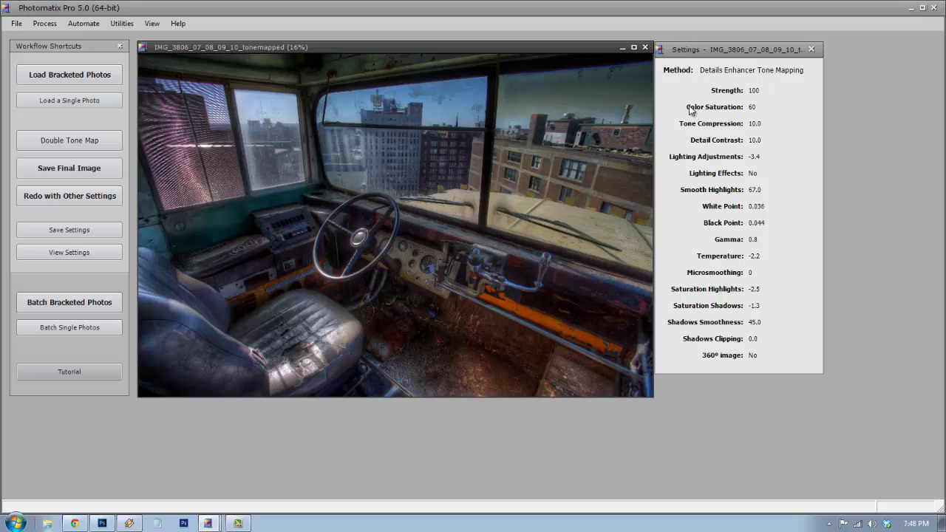
left_click_drag(725, 52, 723, 52)
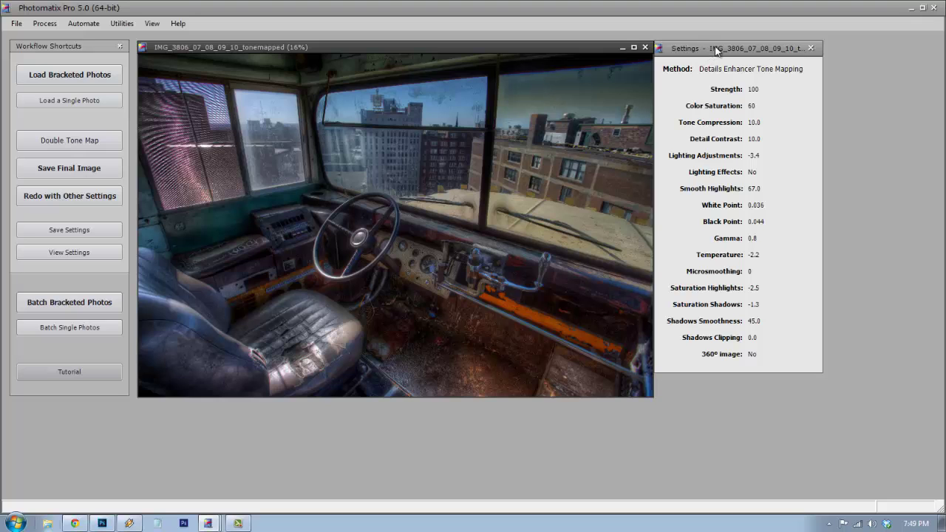
mouse_move(714, 48)
left_mouse_down()
mouse_move(728, 55)
mouse_move(719, 49)
left_mouse_up()
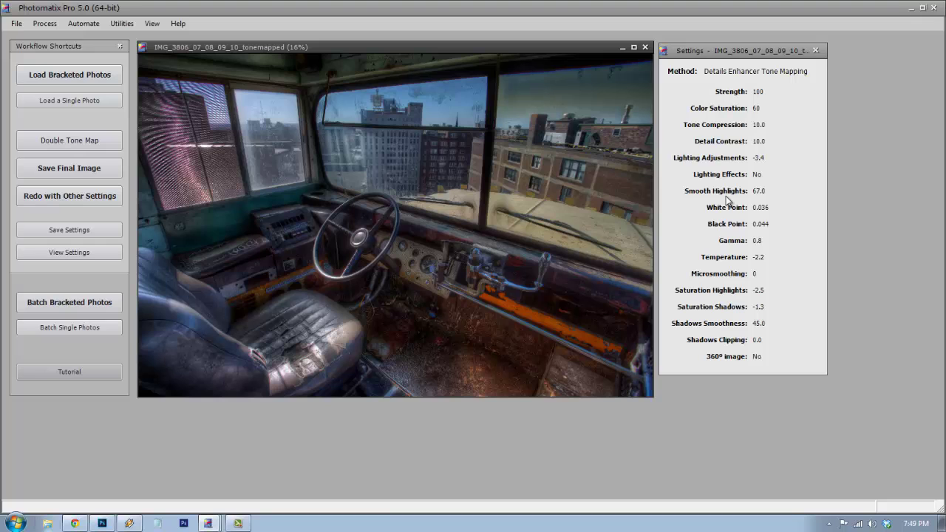
left_click(815, 50)
left_click(73, 232)
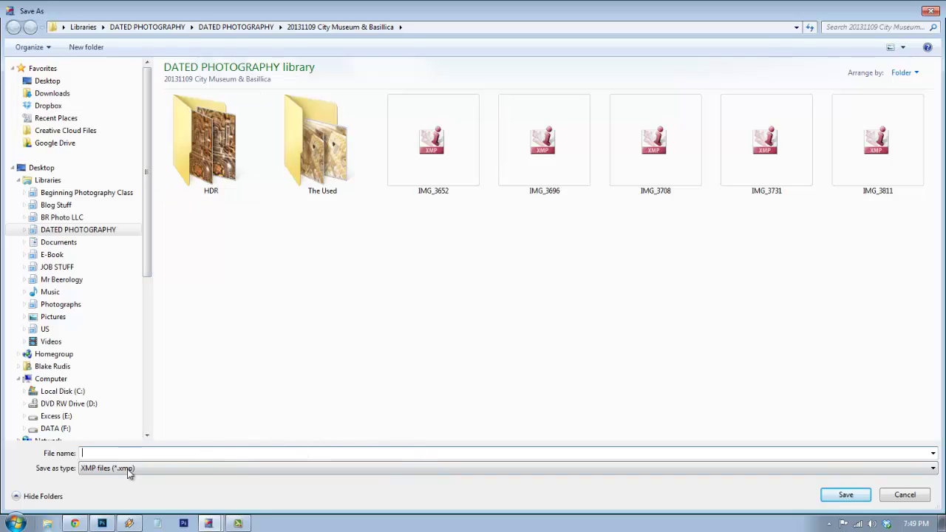
left_click(902, 495)
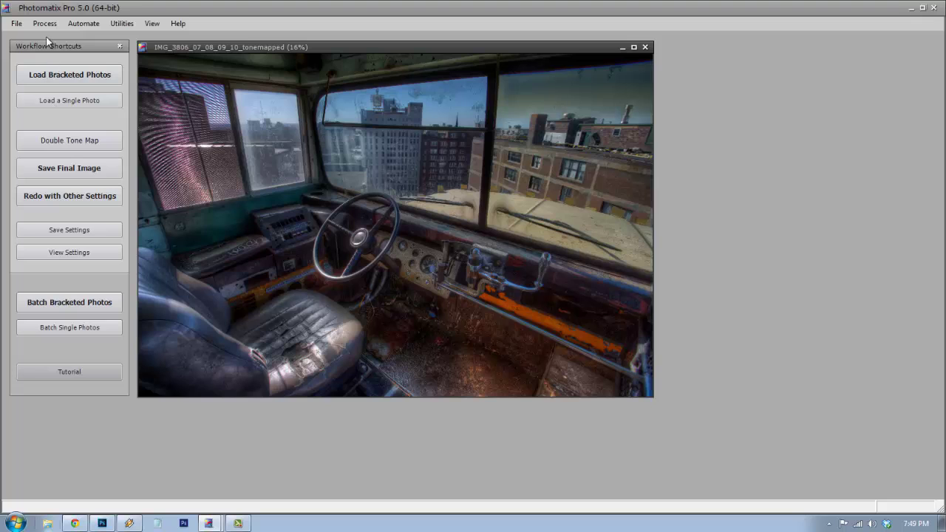
Open the Save As dialog for the tone mapped image.
left_click(21, 26)
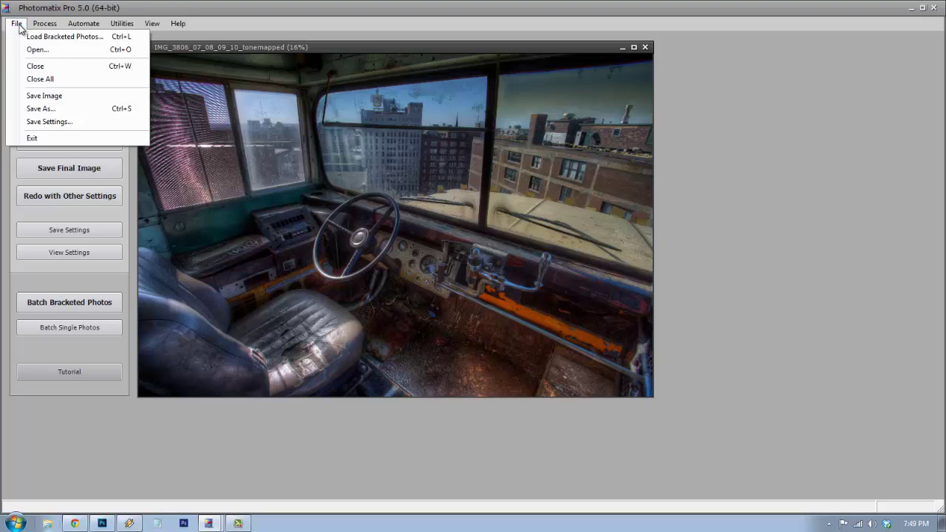
left_click(33, 109)
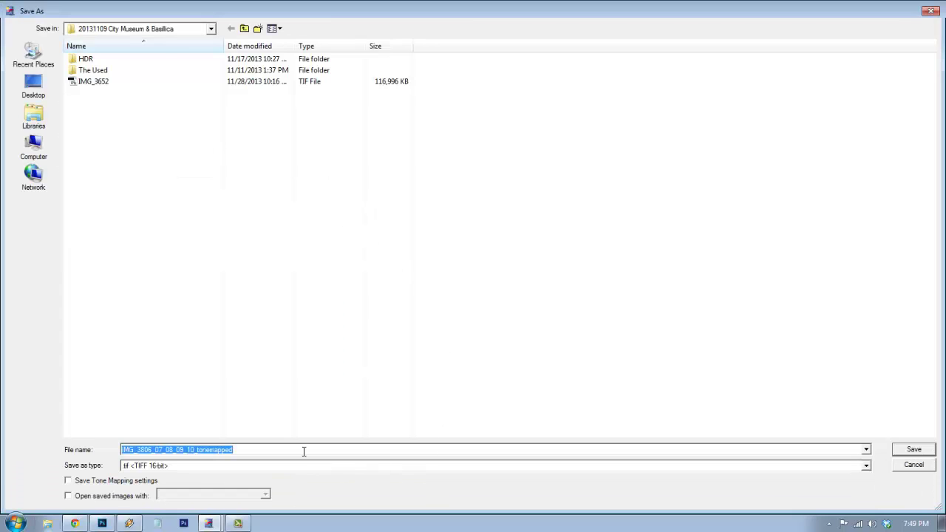